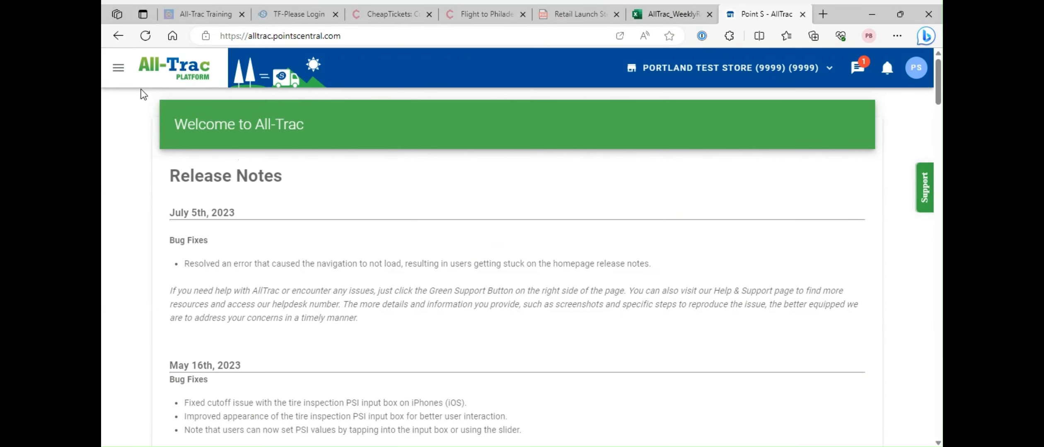
- In Settings > General, replace the Contact name field with the new contact person's full name and save
{"action": "left_click", "coordinate": [119, 68]}
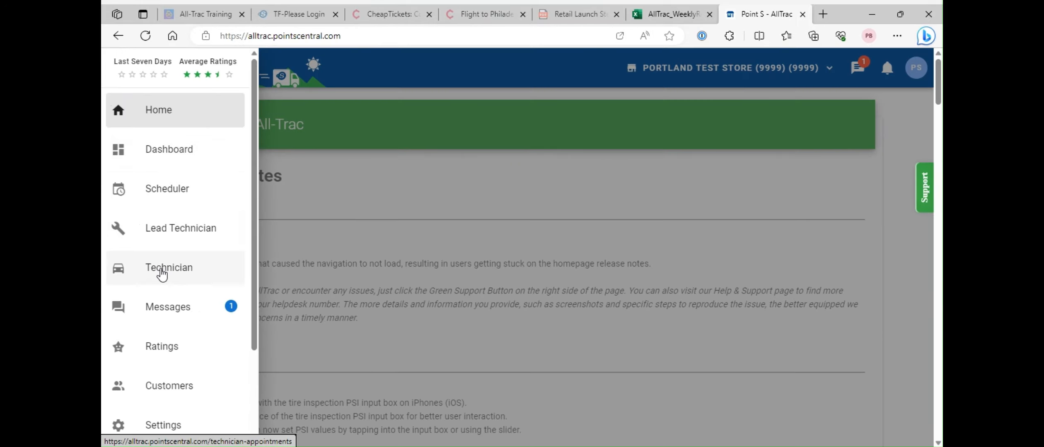
{"action": "scroll", "coordinate": [168, 370], "scroll_direction": "down", "scroll_amount": 2}
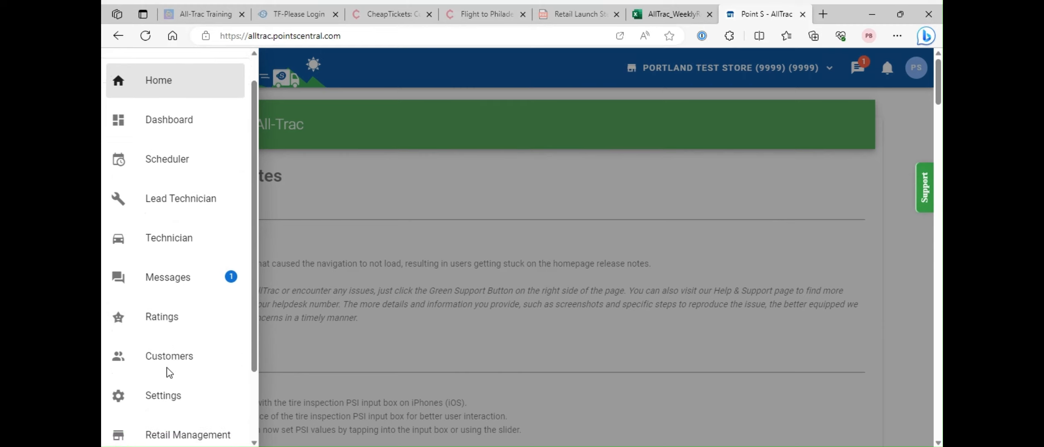
{"action": "scroll", "coordinate": [167, 368], "scroll_direction": "down", "scroll_amount": 1}
{"action": "left_click", "coordinate": [162, 347]}
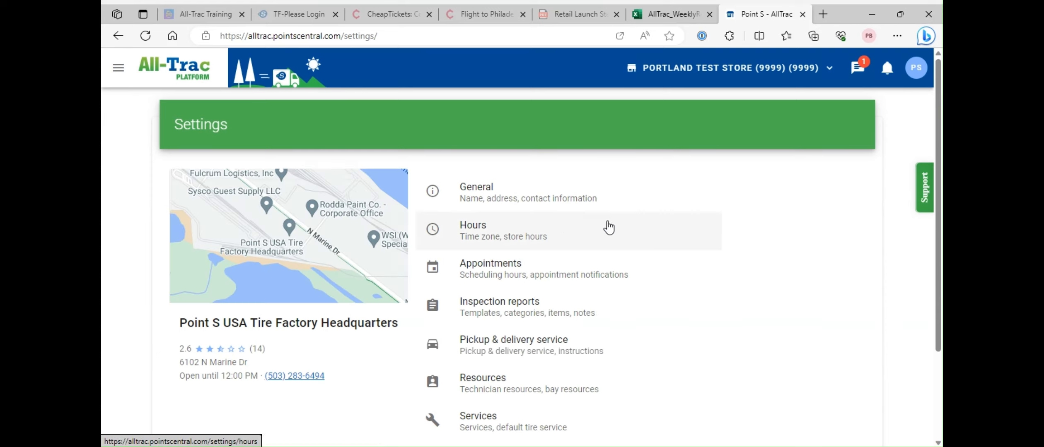
{"action": "left_click", "coordinate": [536, 203]}
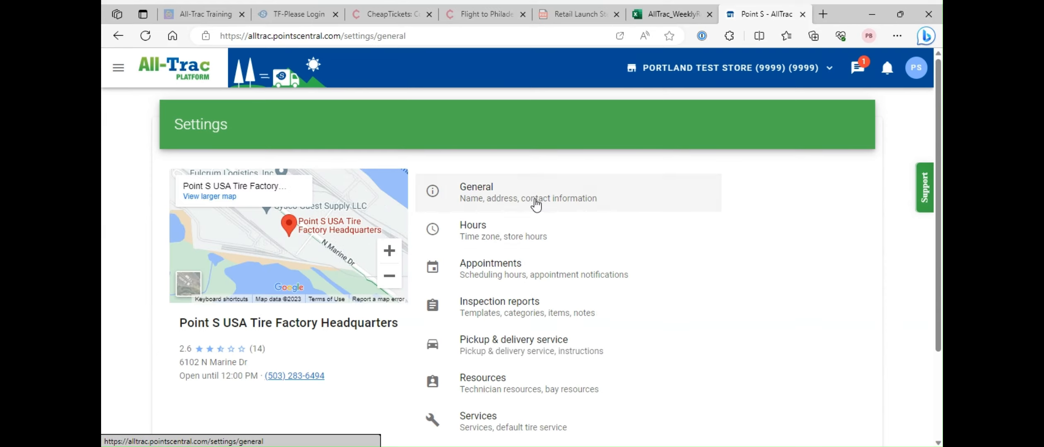
{"action": "scroll", "coordinate": [692, 284], "scroll_direction": "down", "scroll_amount": 2}
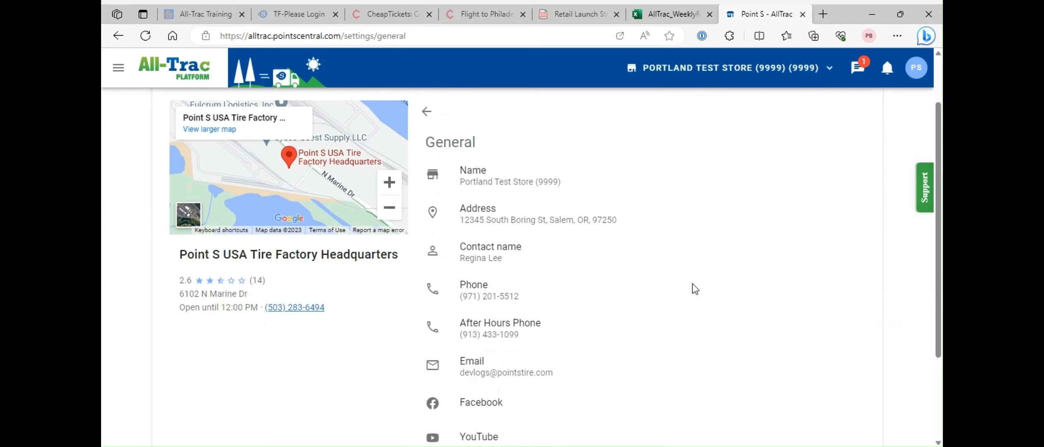
{"action": "scroll", "coordinate": [692, 286], "scroll_direction": "down", "scroll_amount": 1}
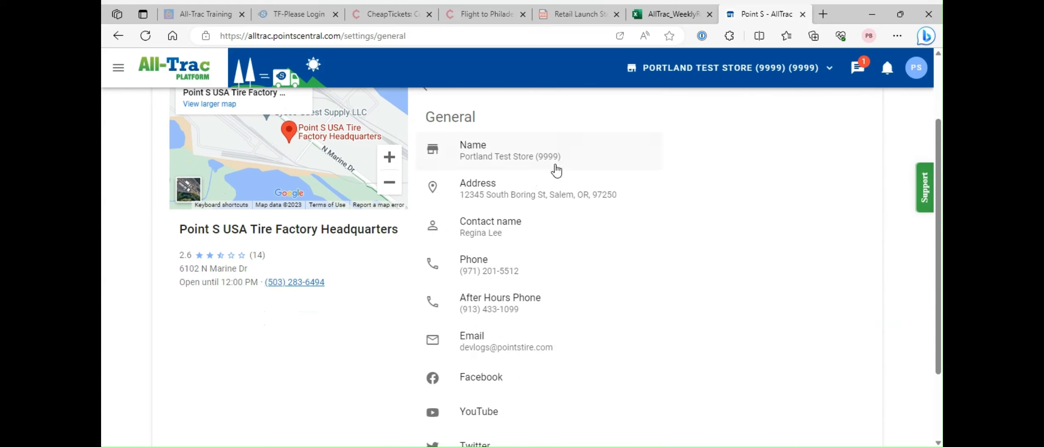
{"action": "left_click", "coordinate": [498, 240]}
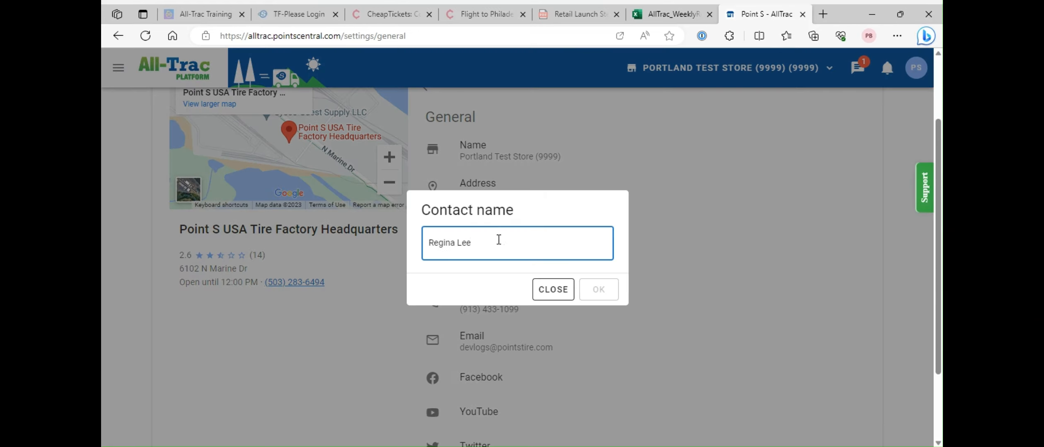
{"action": "key", "text": "BackSpace"}
{"action": "key", "text": "BackSpace"}
{"action": "key", "text": "BackSpace"}
{"action": "key", "text": "BackSpace"}
{"action": "key", "text": "BackSpace"}
{"action": "key", "text": "BackSpace"}
{"action": "key", "text": "BackSpace"}
{"action": "key", "text": "BackSpace"}
{"action": "key", "text": "BackSpace"}
{"action": "key", "text": "BackSpace"}
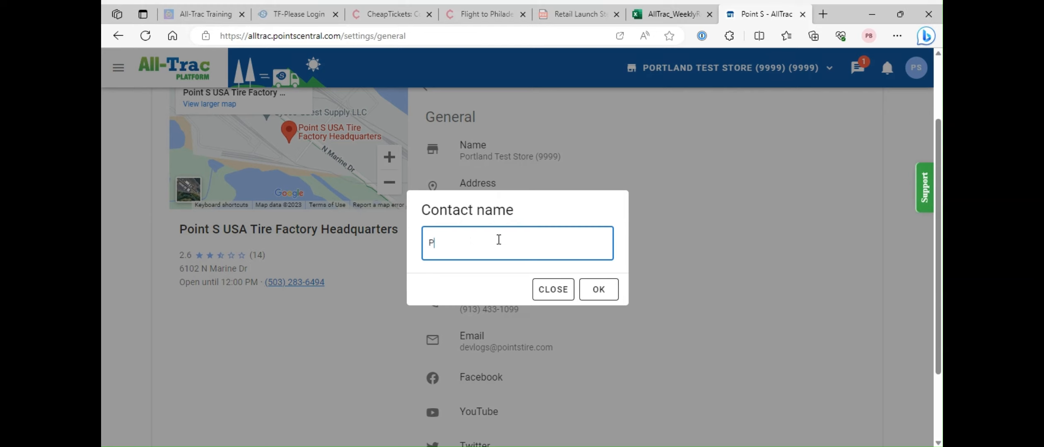
{"action": "left_click", "coordinate": [597, 288]}
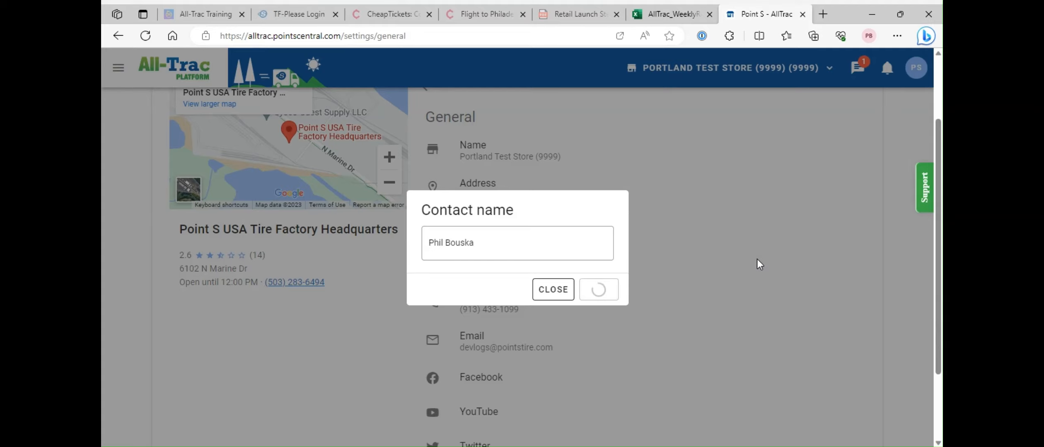
{"action": "scroll", "coordinate": [757, 258], "scroll_direction": "down", "scroll_amount": 3}
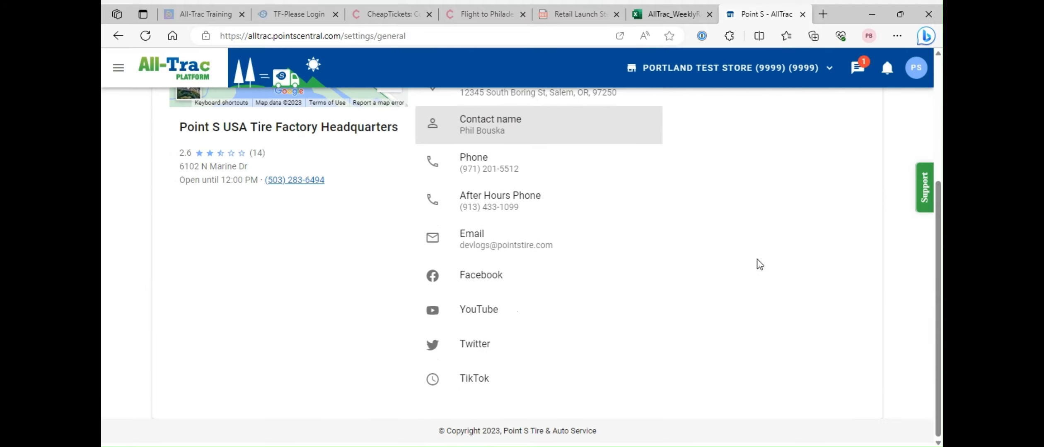
{"action": "scroll", "coordinate": [628, 296], "scroll_direction": "up", "scroll_amount": 5}
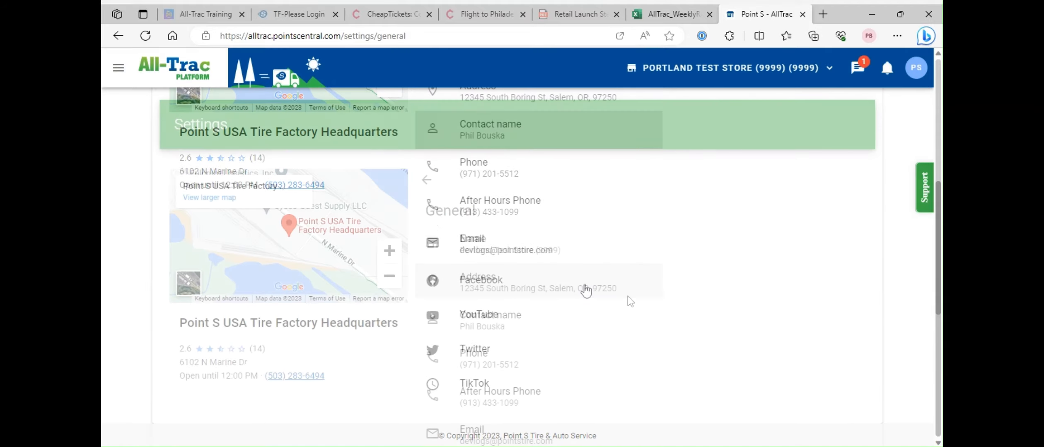
{"action": "scroll", "coordinate": [698, 350], "scroll_direction": "down", "scroll_amount": 1}
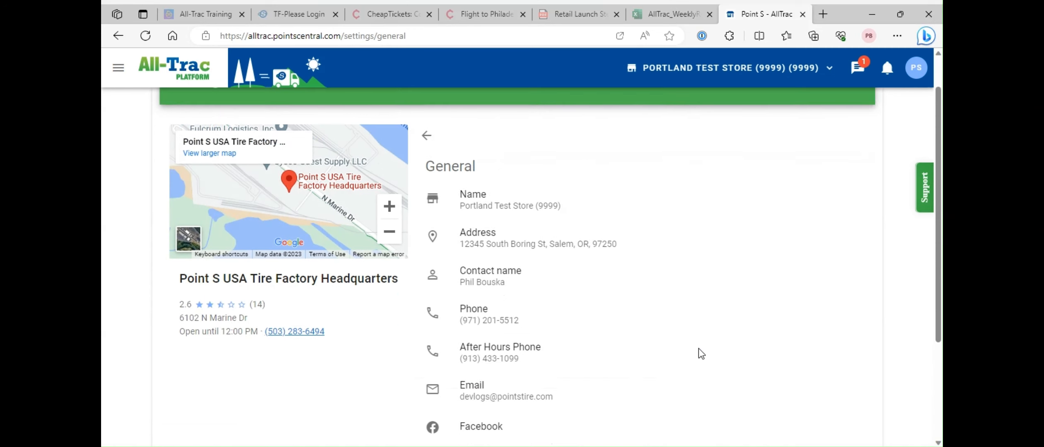
- Edit the regular store hours so Monday opens at 6:30 AM
{"action": "left_click", "coordinate": [429, 126]}
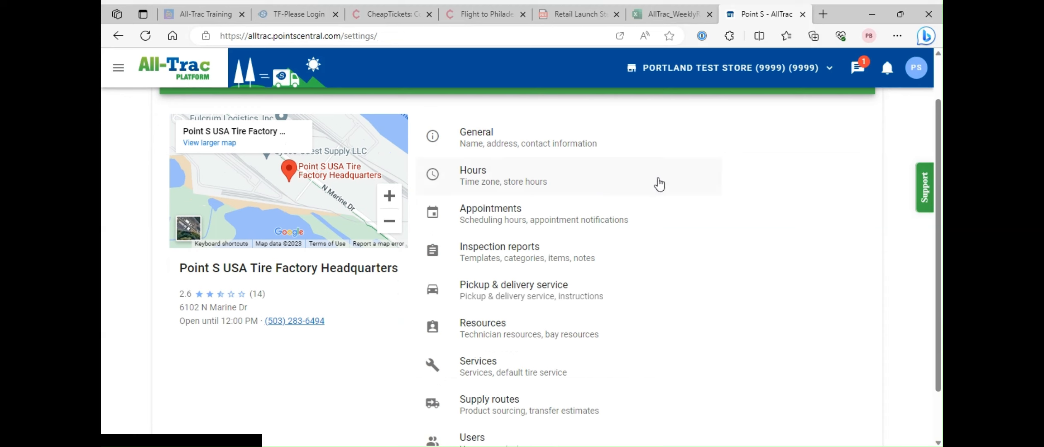
{"action": "left_click", "coordinate": [601, 184]}
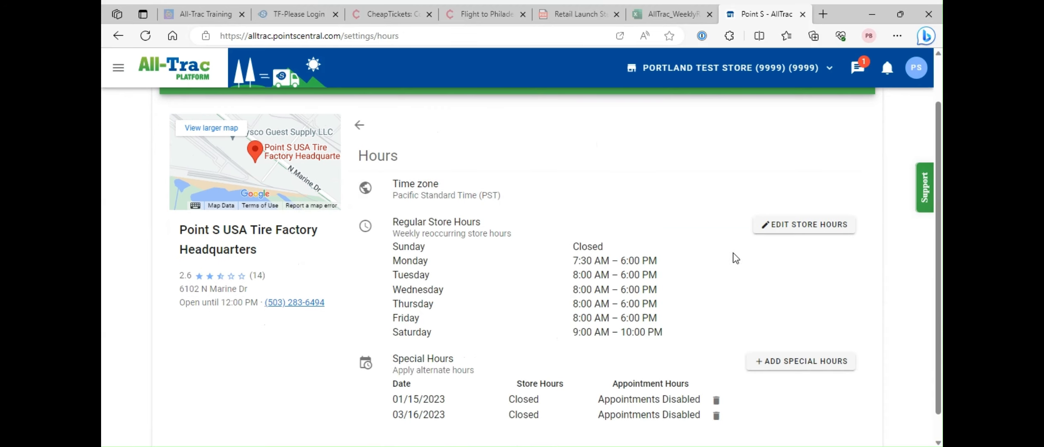
{"action": "scroll", "coordinate": [730, 270], "scroll_direction": "down", "scroll_amount": 1}
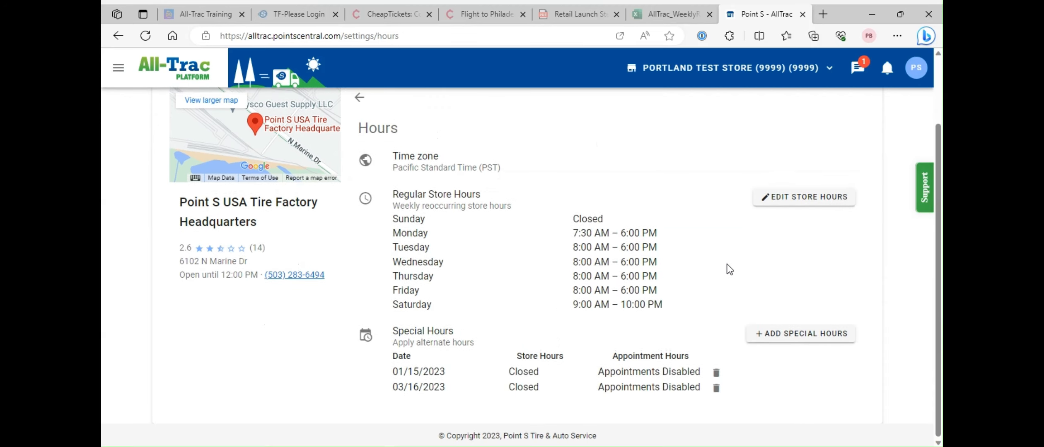
{"action": "left_click", "coordinate": [798, 206]}
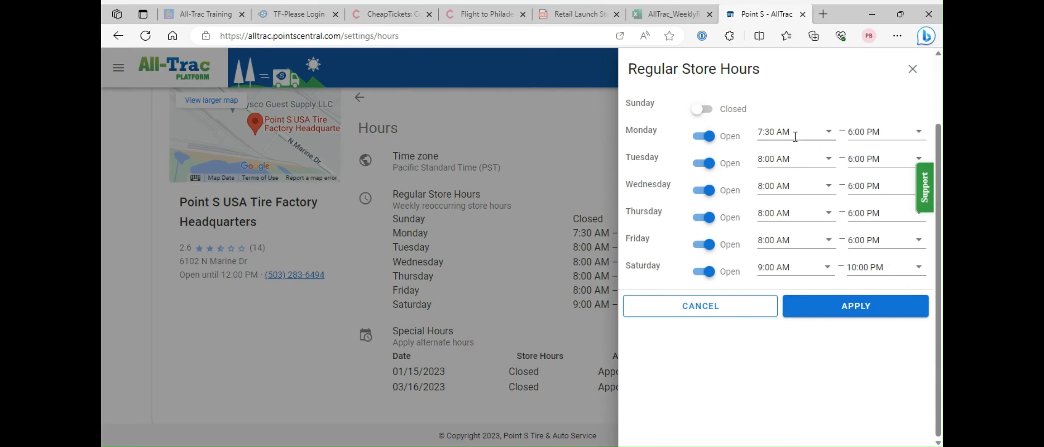
{"action": "left_click", "coordinate": [795, 137]}
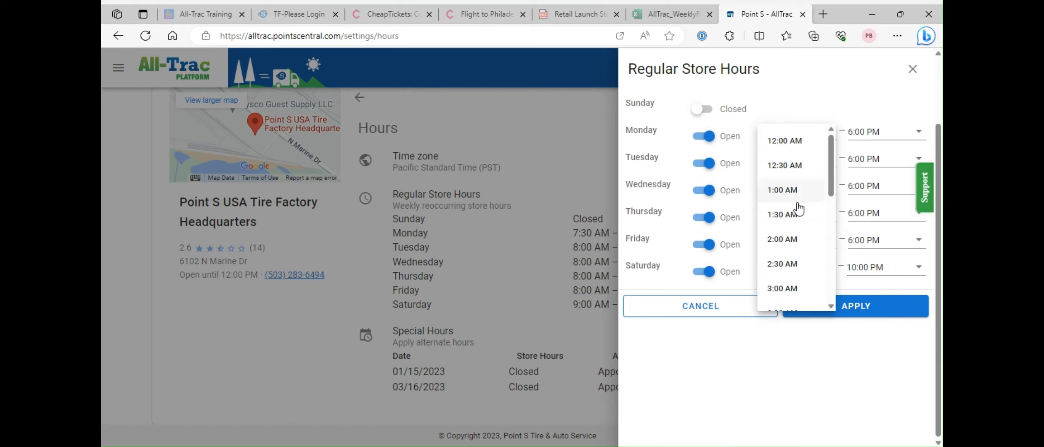
{"action": "scroll", "coordinate": [798, 209], "scroll_direction": "down", "scroll_amount": 3}
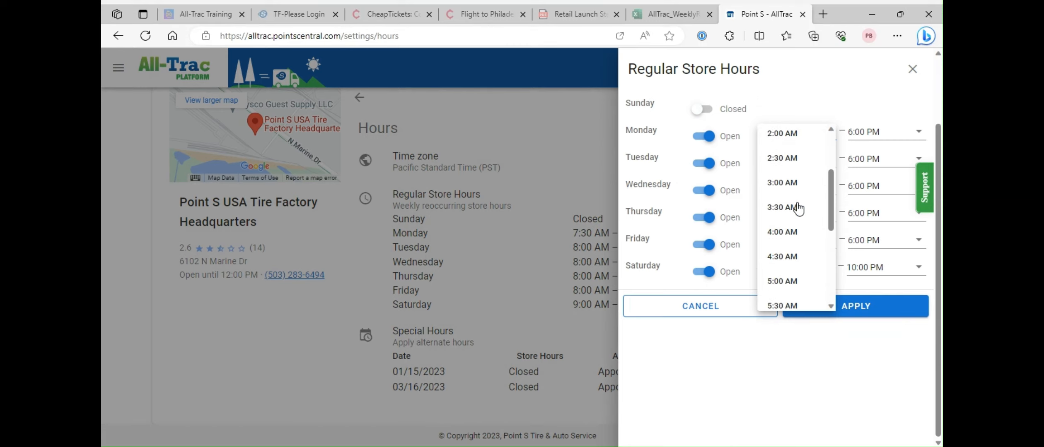
{"action": "scroll", "coordinate": [798, 209], "scroll_direction": "down", "scroll_amount": 4}
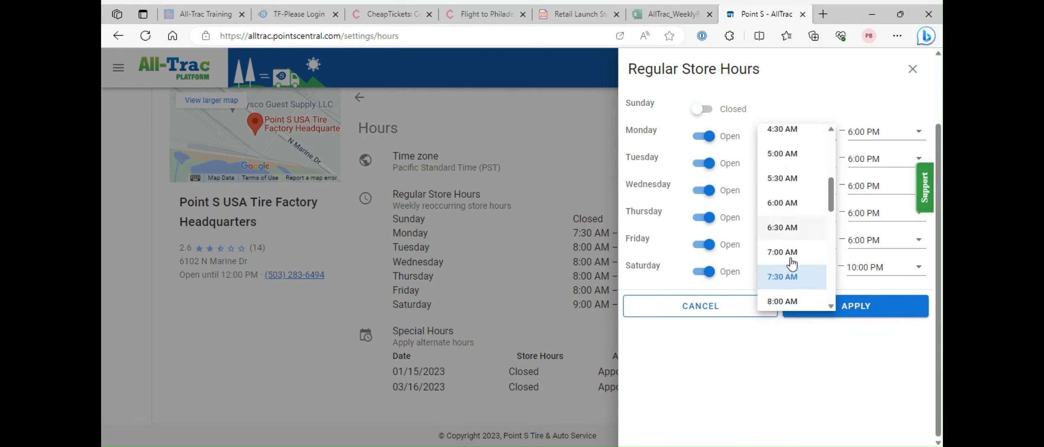
{"action": "left_click", "coordinate": [788, 226]}
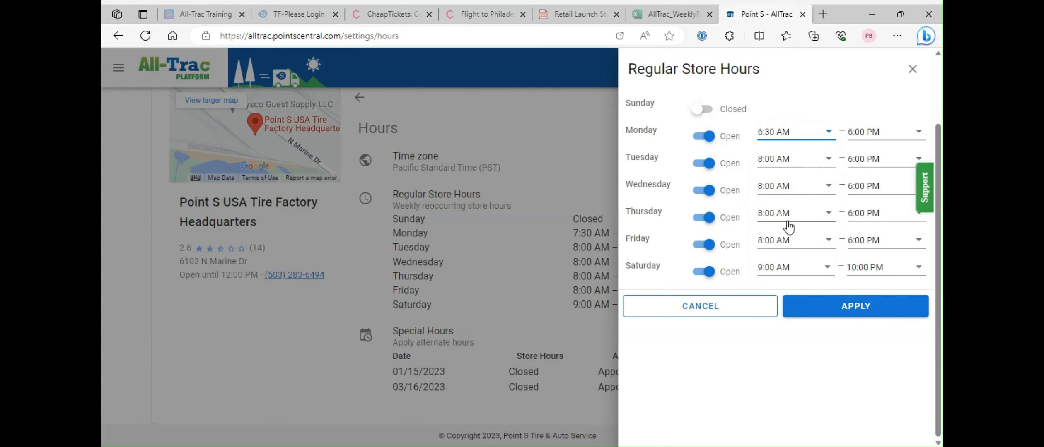
- Set Saturday to open at 8:00 AM, keep Sunday closed, and apply the hours
{"action": "left_click", "coordinate": [804, 269]}
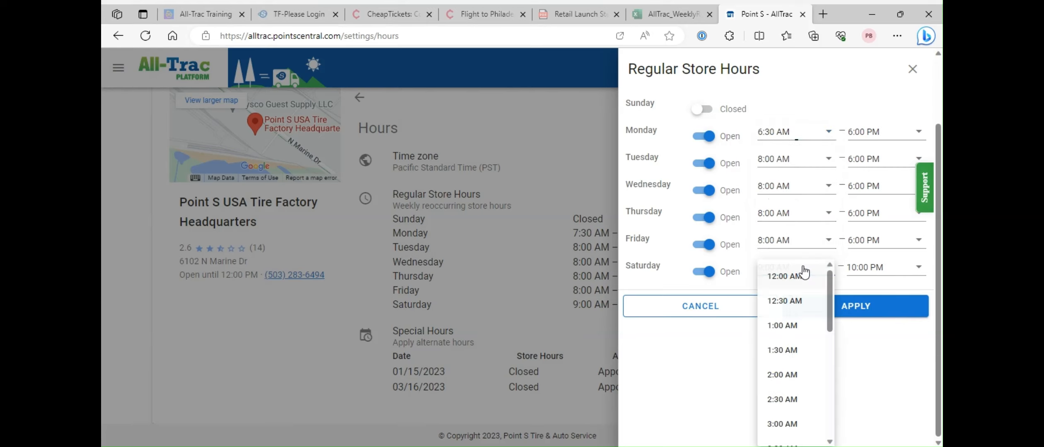
{"action": "scroll", "coordinate": [798, 327], "scroll_direction": "down", "scroll_amount": 3}
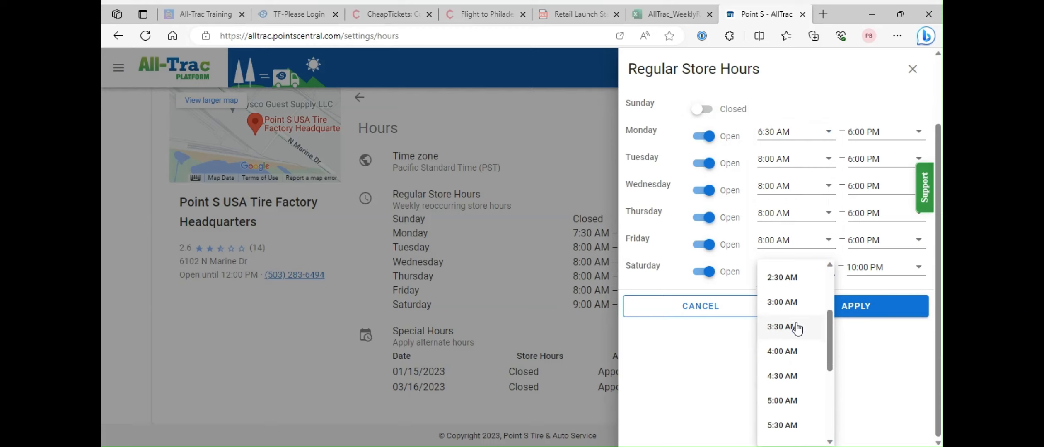
{"action": "scroll", "coordinate": [793, 330], "scroll_direction": "down", "scroll_amount": 3}
{"action": "left_click", "coordinate": [789, 417]}
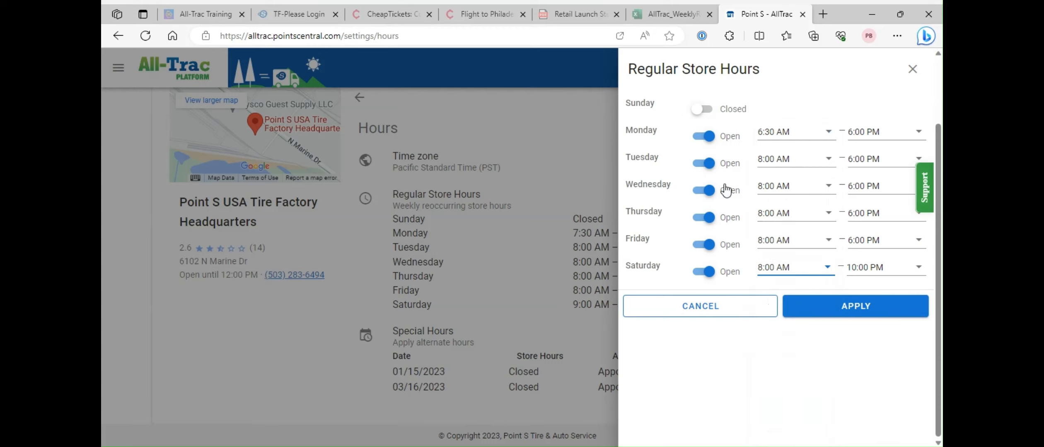
{"action": "left_click", "coordinate": [702, 112]}
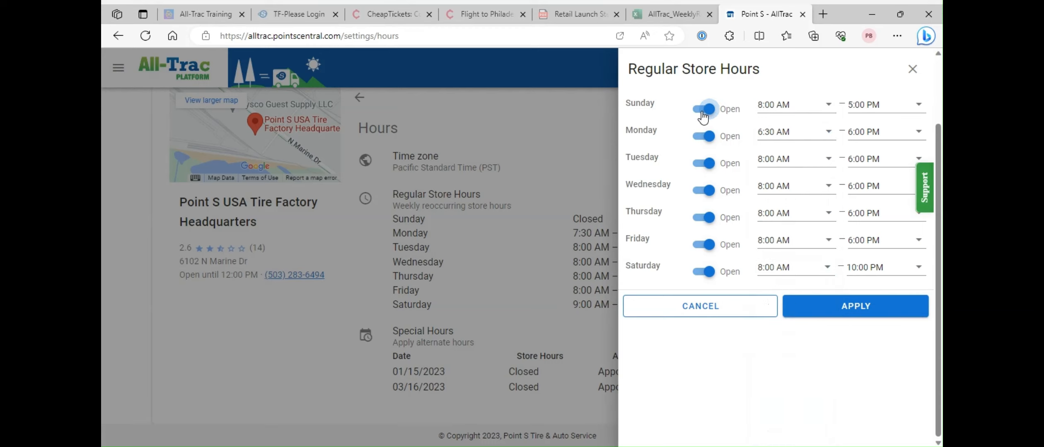
{"action": "left_click", "coordinate": [703, 115]}
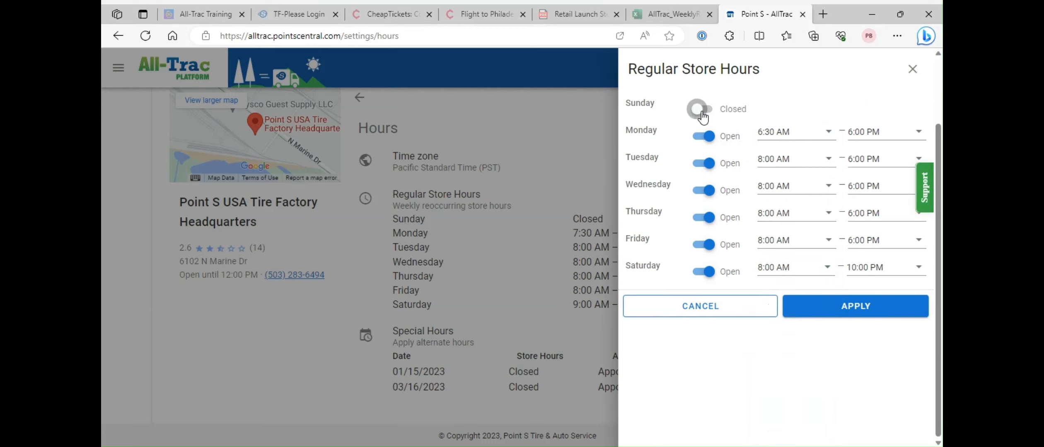
{"action": "left_click", "coordinate": [824, 313]}
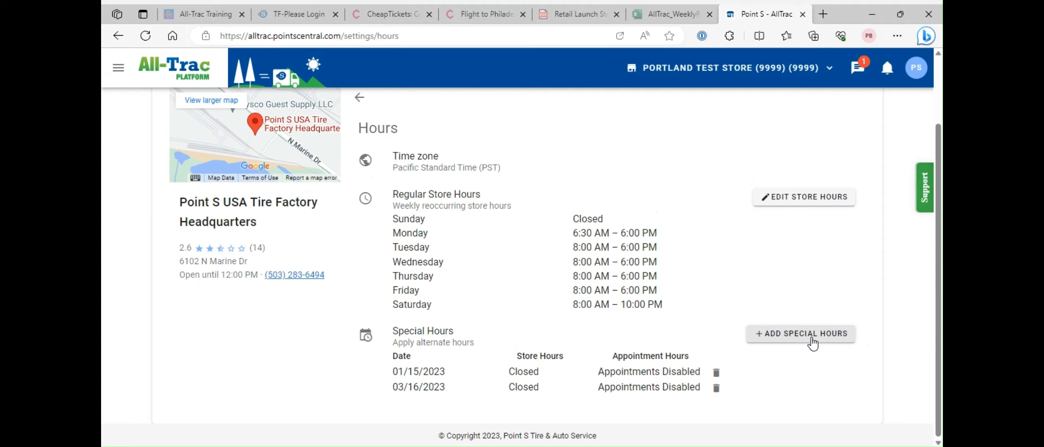
- Add July 4 special hours with the store closed and appointments disabled, then return to settings
{"action": "left_click", "coordinate": [812, 344]}
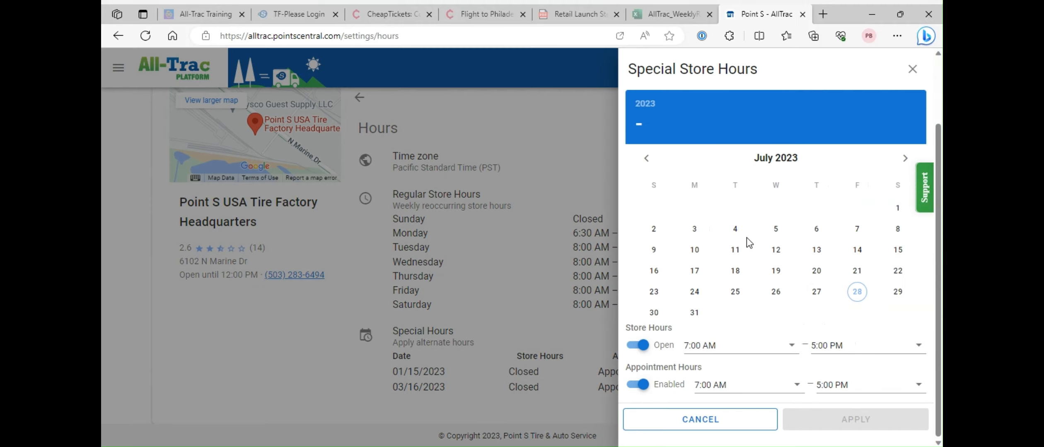
{"action": "left_click", "coordinate": [737, 233]}
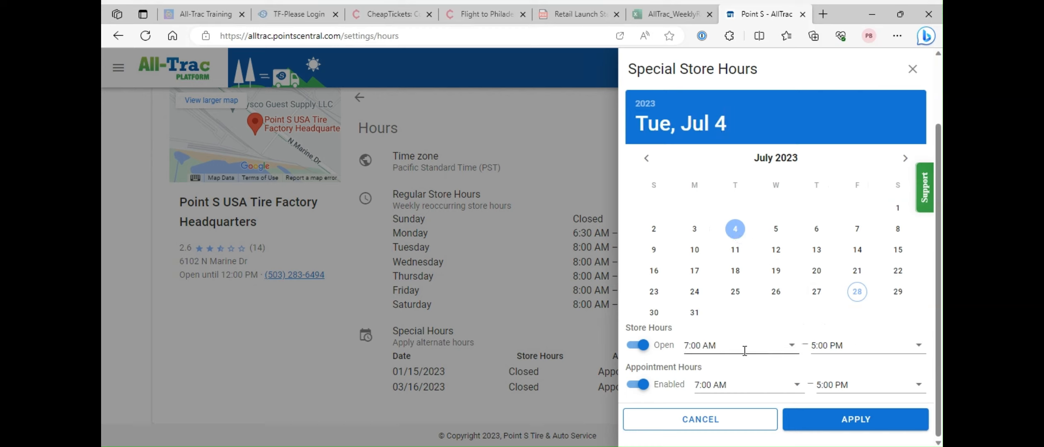
{"action": "left_click", "coordinate": [640, 346]}
{"action": "left_click", "coordinate": [642, 384]}
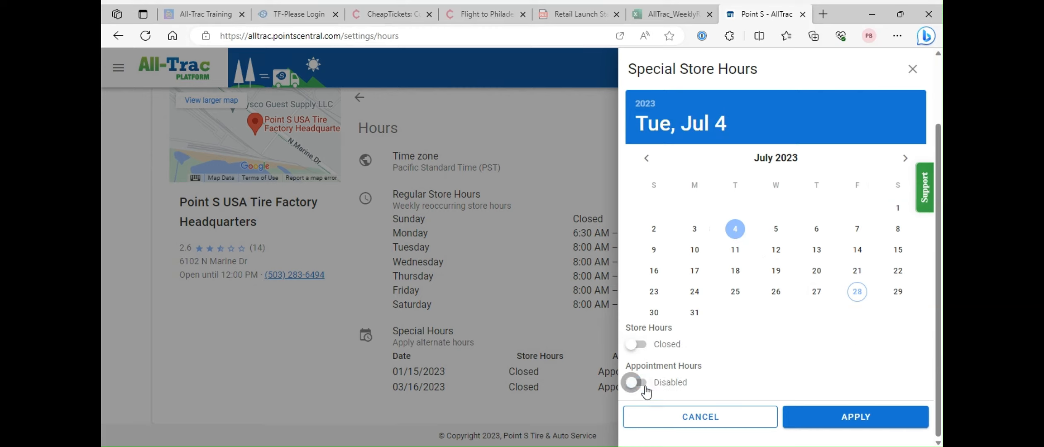
{"action": "left_click", "coordinate": [856, 418]}
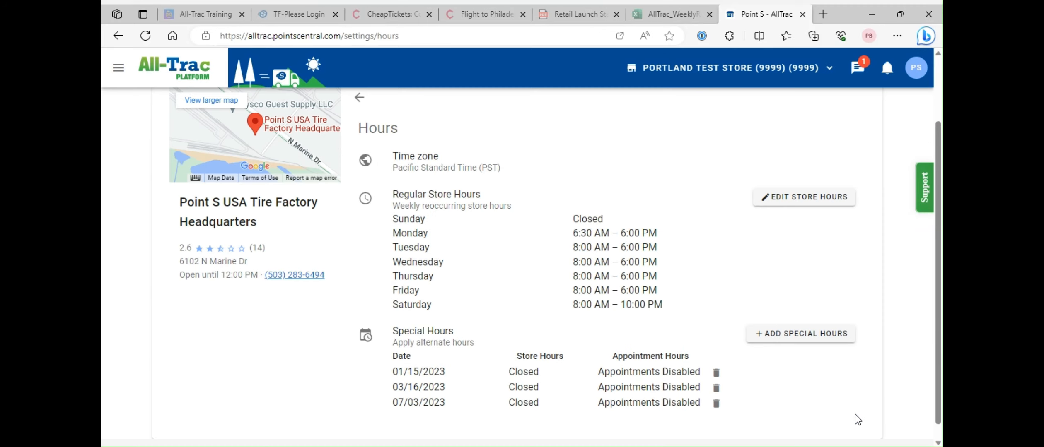
{"action": "scroll", "coordinate": [779, 319], "scroll_direction": "up", "scroll_amount": 1}
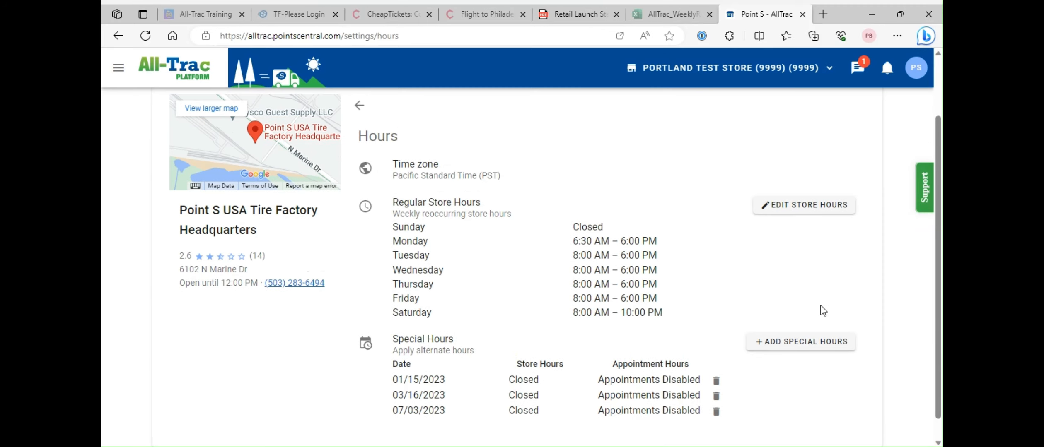
{"action": "left_click", "coordinate": [360, 106]}
- Set Tuesday's online scheduling start time to 12:00 AM and enable walk-in appointments
{"action": "left_click", "coordinate": [513, 192]}
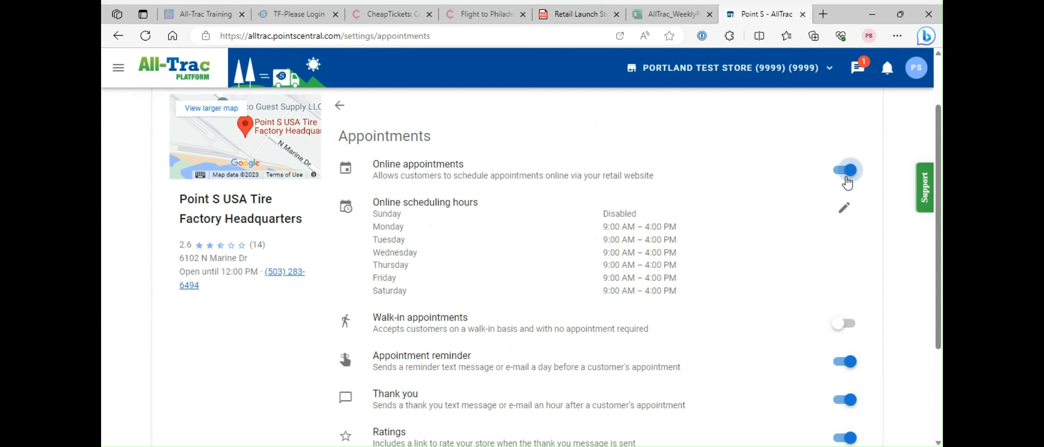
{"action": "left_click", "coordinate": [844, 207]}
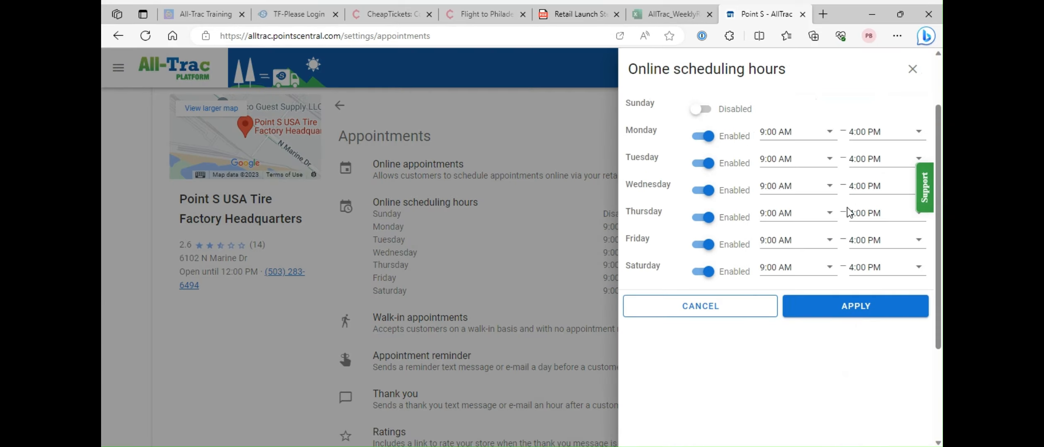
{"action": "left_click", "coordinate": [813, 163]}
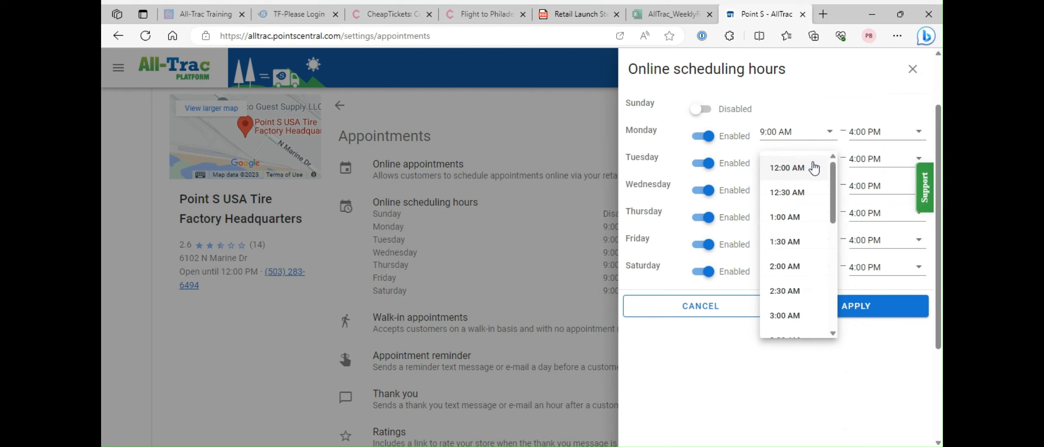
{"action": "left_click", "coordinate": [787, 168]}
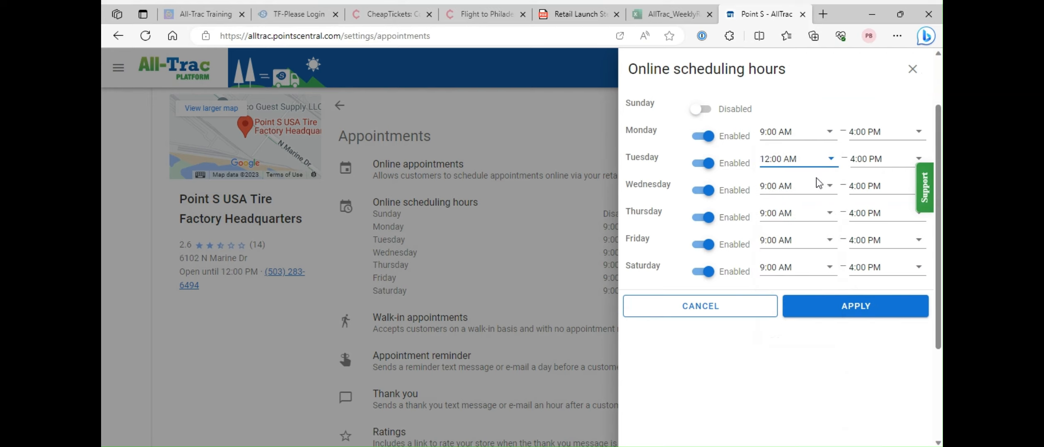
{"action": "left_click", "coordinate": [858, 304]}
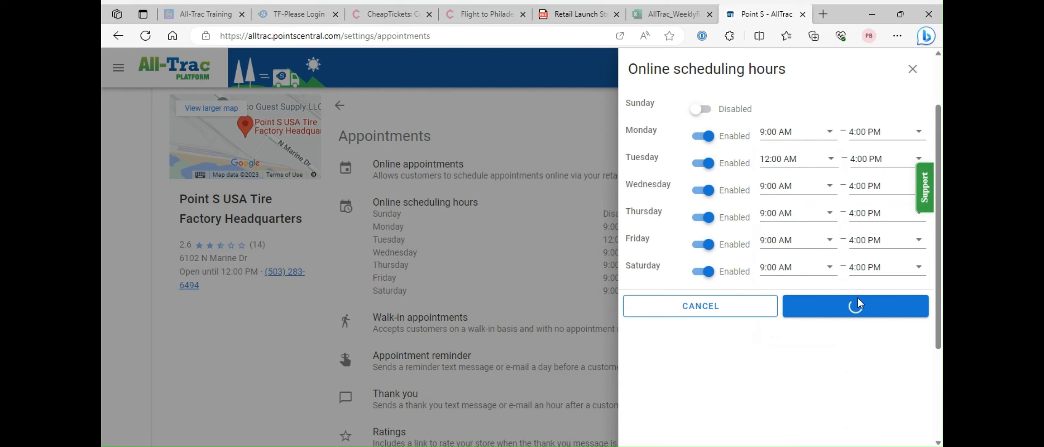
{"action": "scroll", "coordinate": [750, 284], "scroll_direction": "down", "scroll_amount": 3}
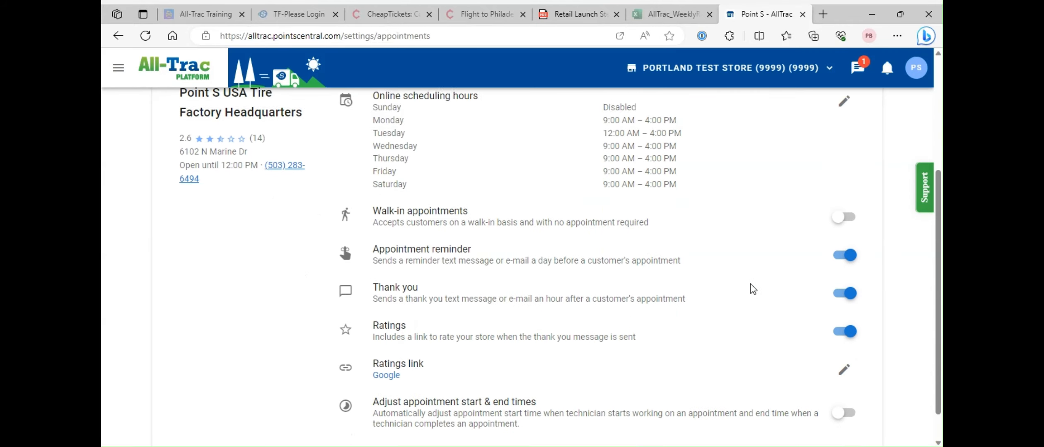
{"action": "left_click", "coordinate": [841, 182]}
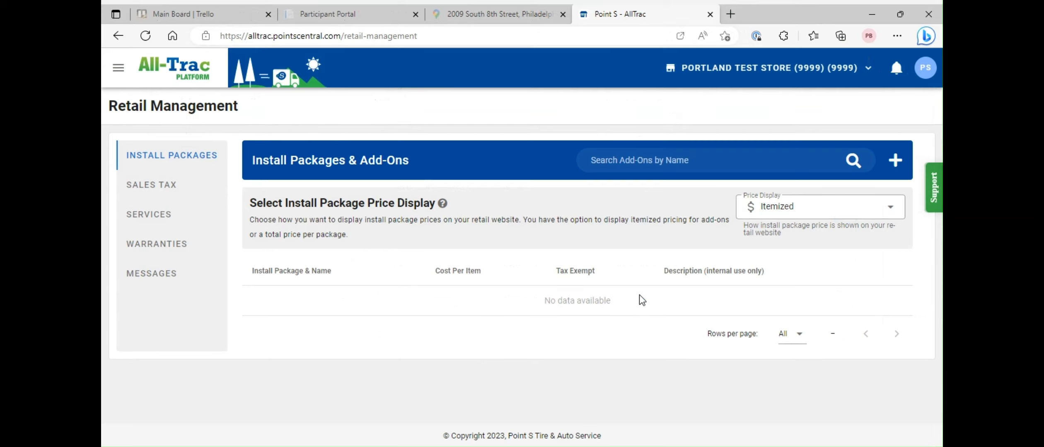
- In Retail Management, switch the install package price display to Total, then back to Itemized
{"action": "left_click", "coordinate": [118, 67]}
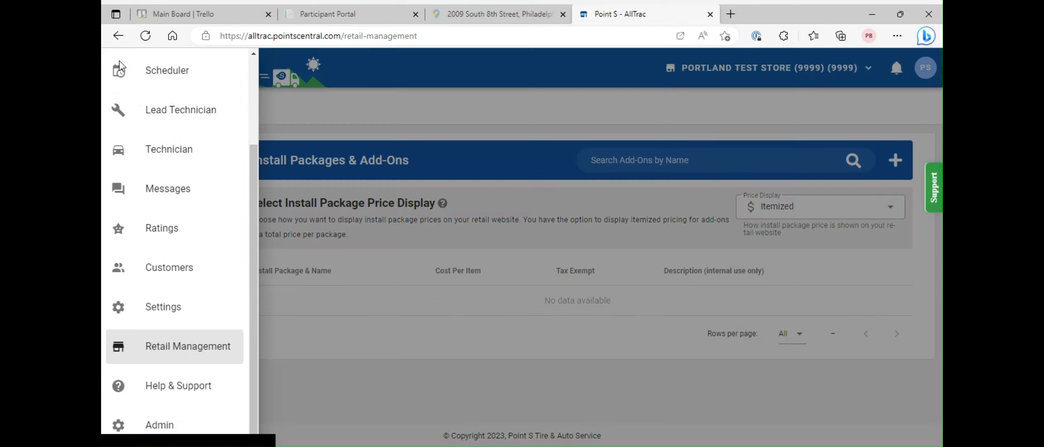
{"action": "left_click", "coordinate": [176, 343]}
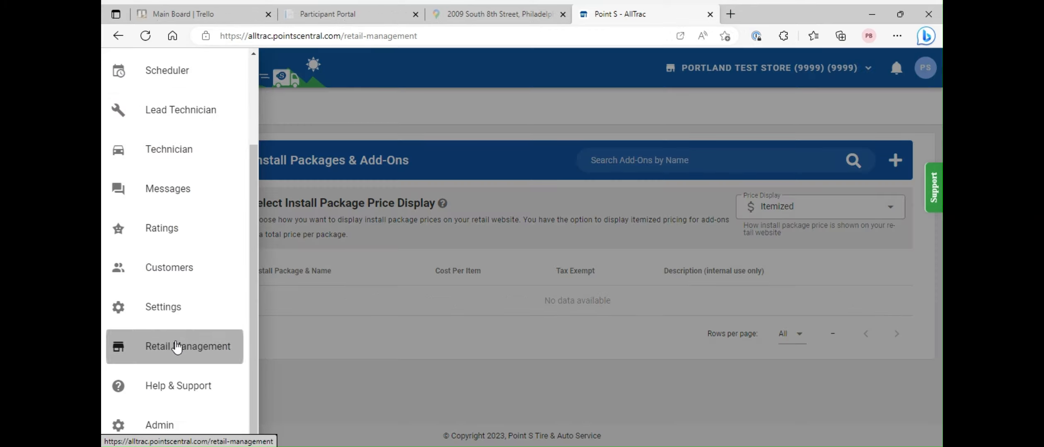
{"action": "left_click", "coordinate": [364, 396]}
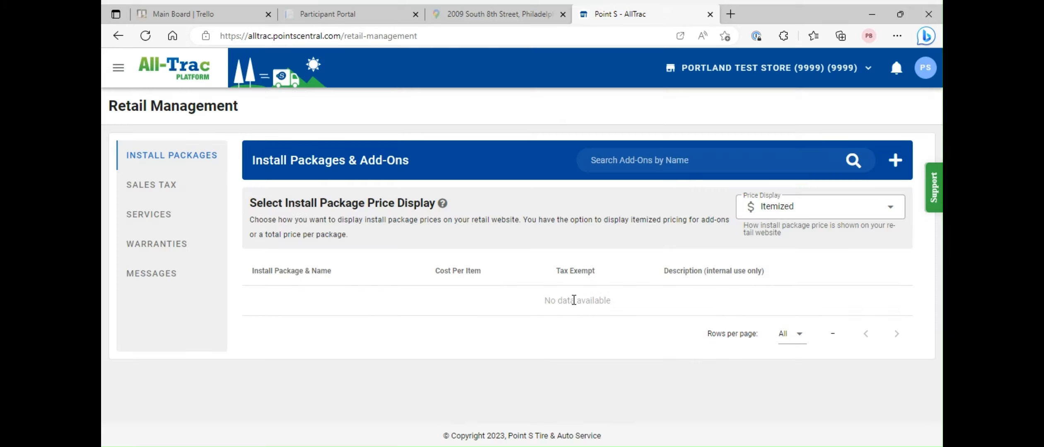
{"action": "scroll", "coordinate": [573, 299], "scroll_direction": "down", "scroll_amount": 2}
{"action": "scroll", "coordinate": [574, 304], "scroll_direction": "up", "scroll_amount": 2}
{"action": "left_click", "coordinate": [864, 202]}
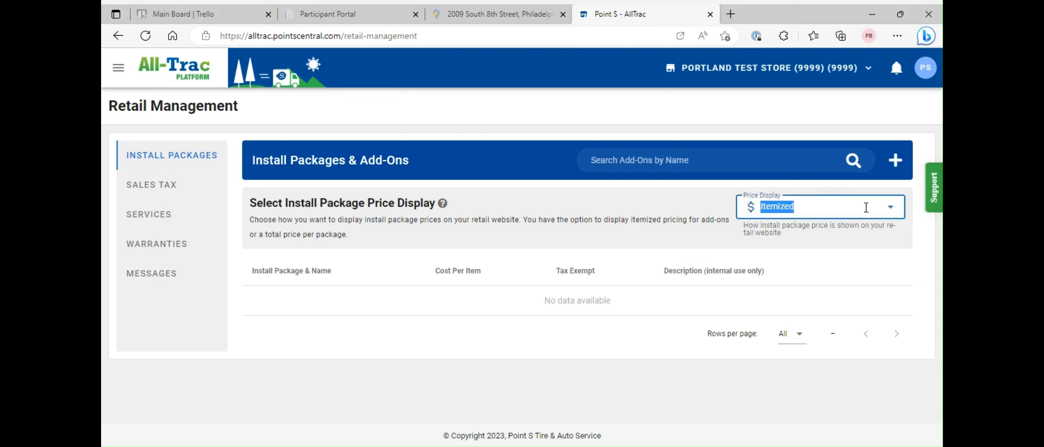
{"action": "left_click", "coordinate": [756, 263]}
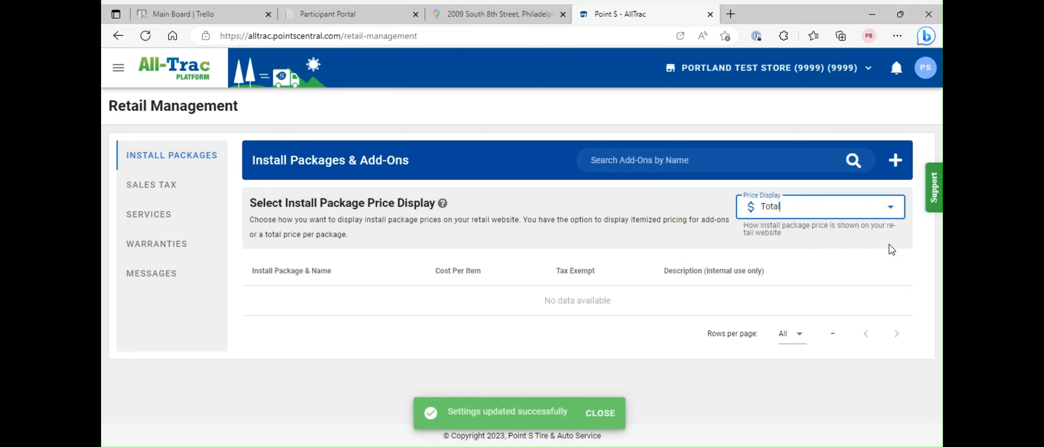
{"action": "left_click", "coordinate": [875, 208]}
{"action": "left_click", "coordinate": [811, 236]}
- Create a Tire Disposal add-on for the Passenger package at $10 per tire, not tax exempt
{"action": "left_click", "coordinate": [895, 160]}
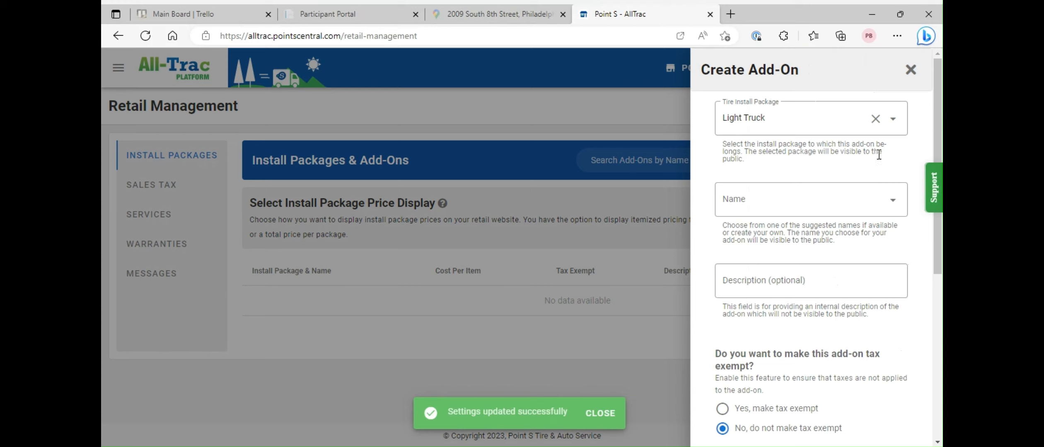
{"action": "left_click", "coordinate": [847, 122]}
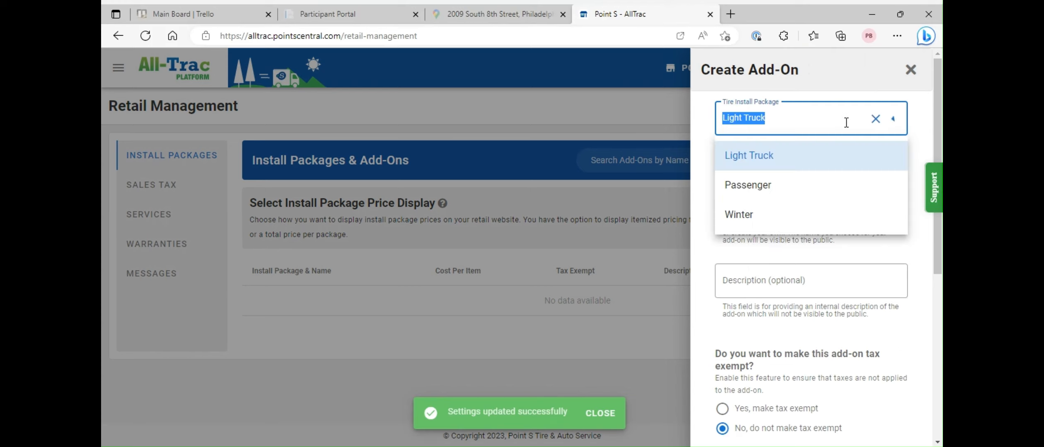
{"action": "left_click", "coordinate": [776, 184]}
{"action": "left_click", "coordinate": [808, 201]}
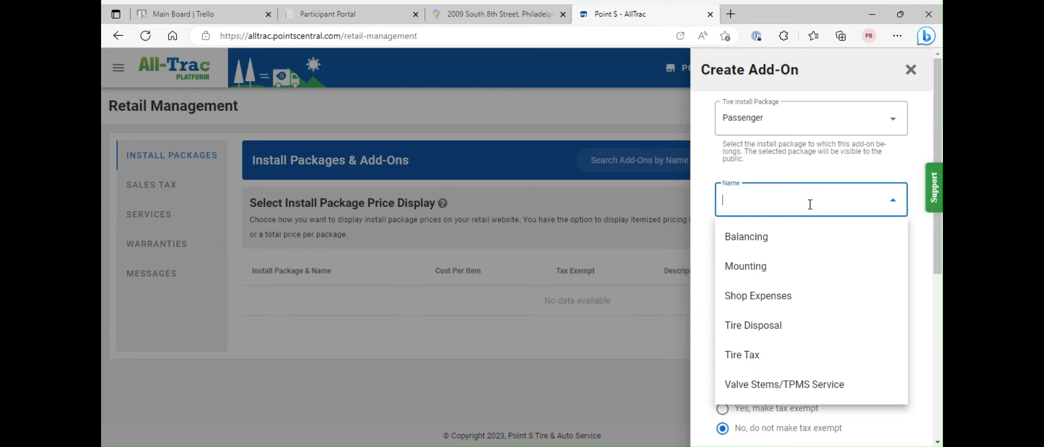
{"action": "left_click", "coordinate": [800, 334]}
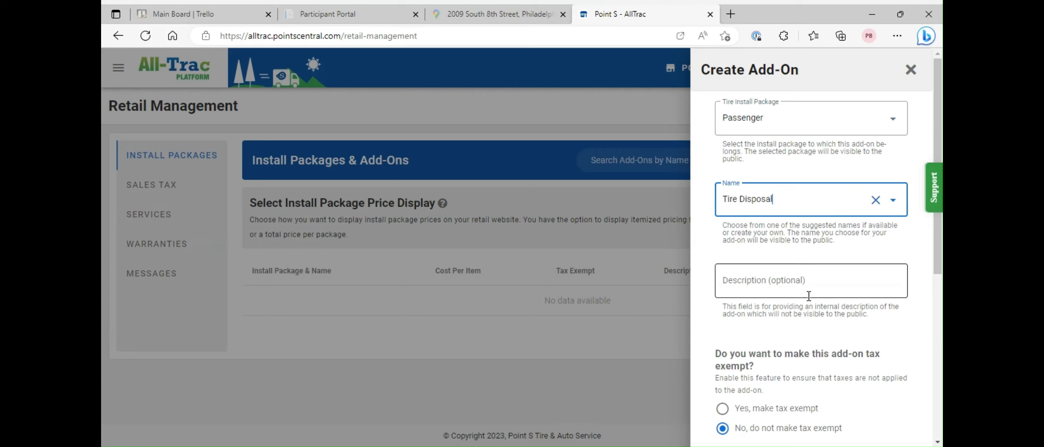
{"action": "scroll", "coordinate": [820, 292], "scroll_direction": "down", "scroll_amount": 5}
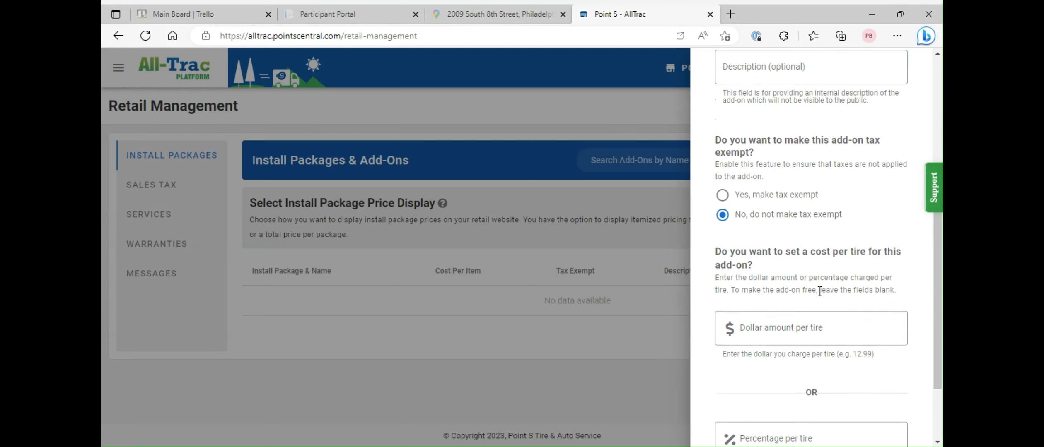
{"action": "scroll", "coordinate": [807, 224], "scroll_direction": "down", "scroll_amount": 2}
{"action": "left_click", "coordinate": [785, 242]}
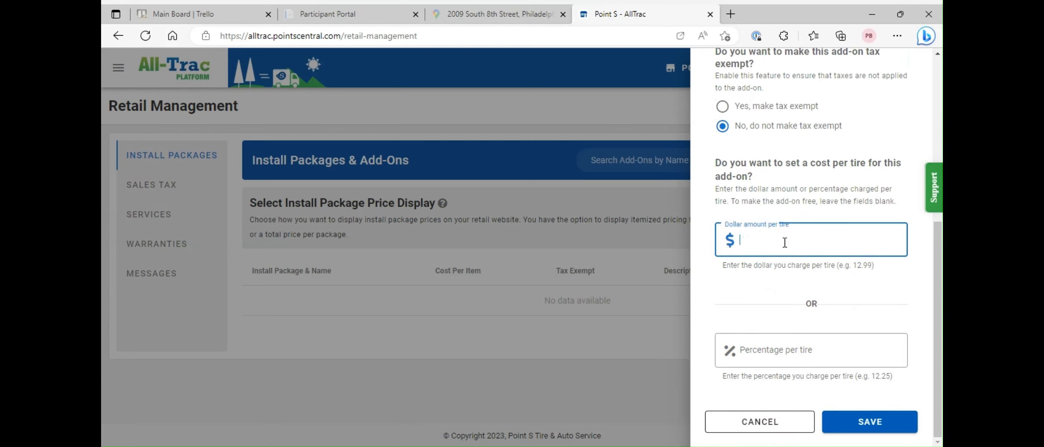
{"action": "type", "text": "10"}
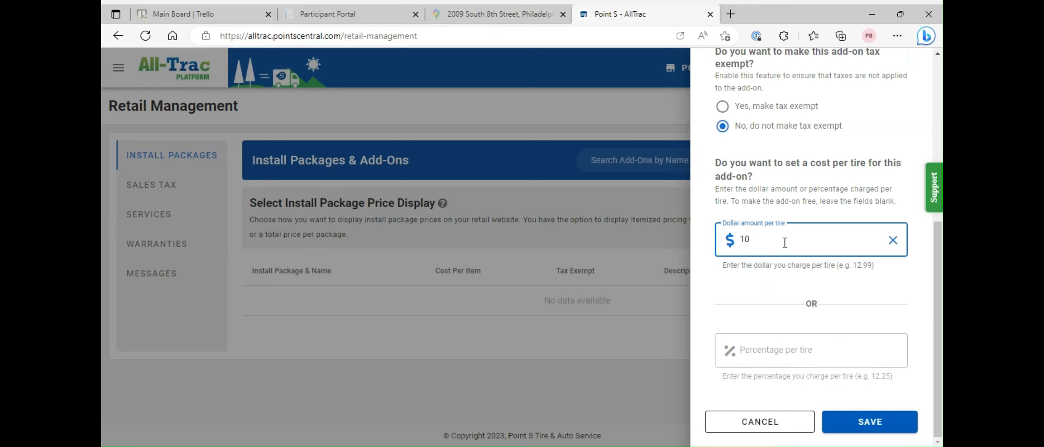
{"action": "left_click", "coordinate": [867, 426]}
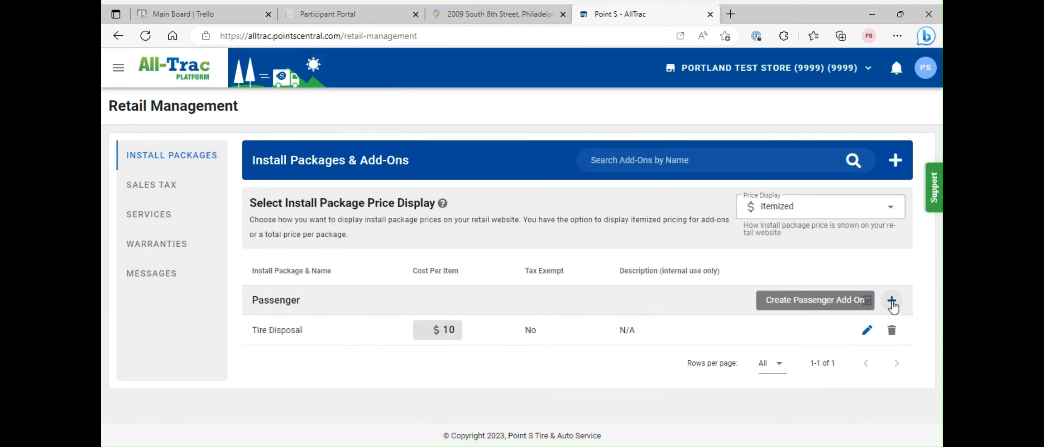
- Add a Balancing add-on to the Passenger package at $5 per tire, not tax exempt
{"action": "left_click", "coordinate": [892, 301]}
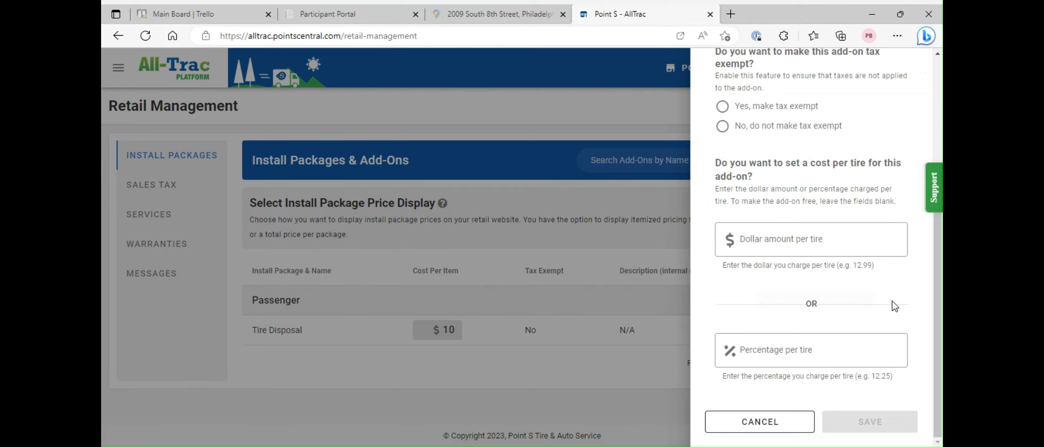
{"action": "scroll", "coordinate": [825, 185], "scroll_direction": "up", "scroll_amount": 4}
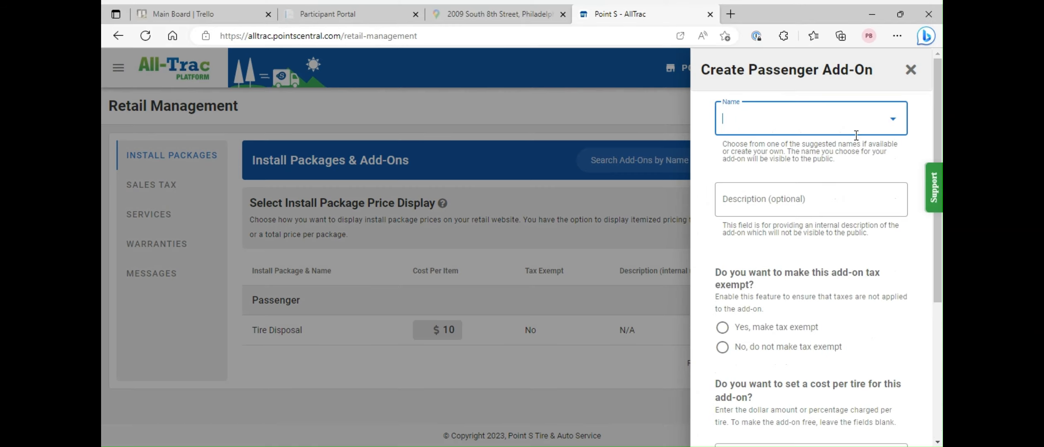
{"action": "type", "text": "bal"}
{"action": "left_click", "coordinate": [815, 159]}
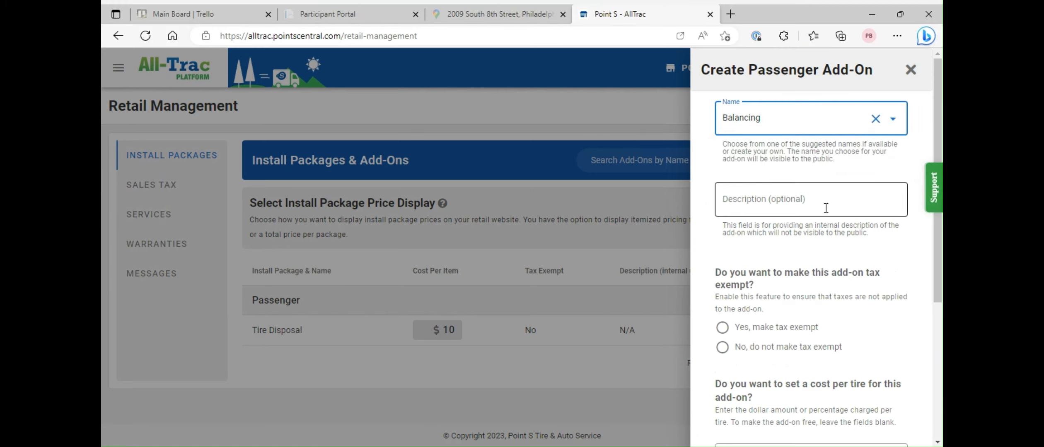
{"action": "scroll", "coordinate": [825, 208], "scroll_direction": "down", "scroll_amount": 3}
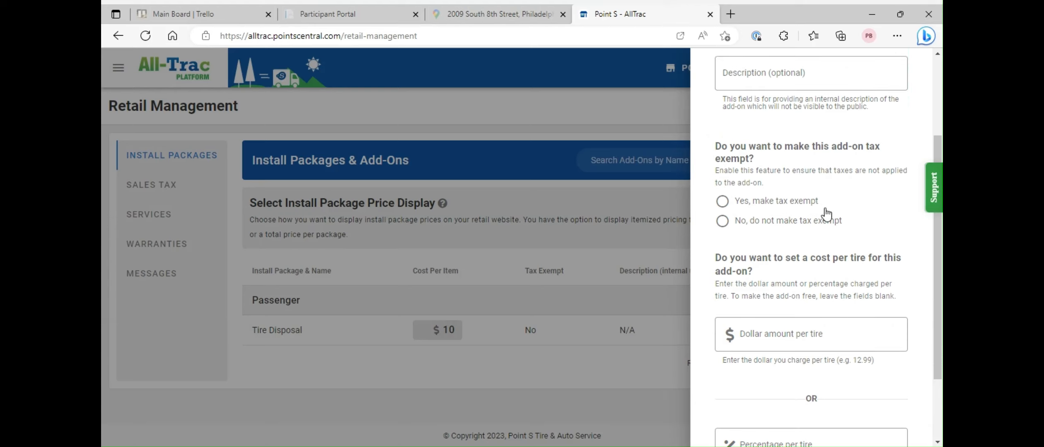
{"action": "scroll", "coordinate": [850, 255], "scroll_direction": "down", "scroll_amount": 3}
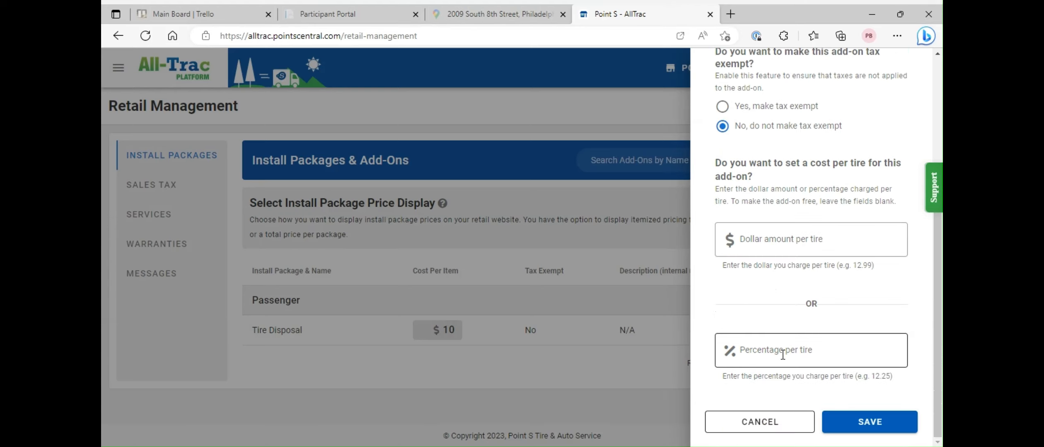
{"action": "scroll", "coordinate": [630, 295], "scroll_direction": "down", "scroll_amount": 2}
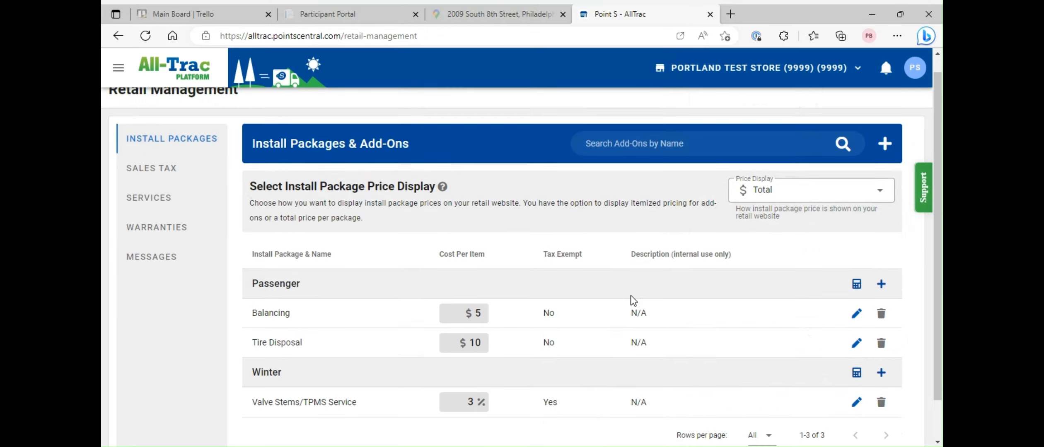
{"action": "scroll", "coordinate": [631, 295], "scroll_direction": "up", "scroll_amount": 2}
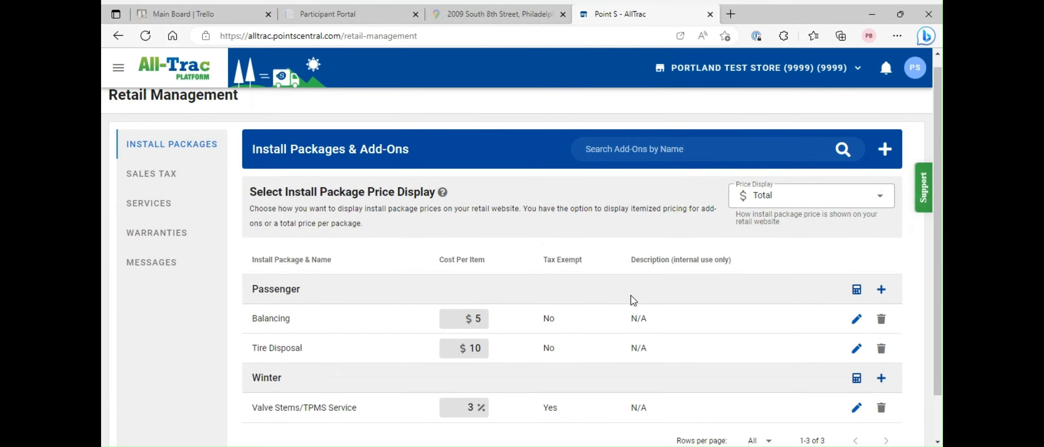
- Set the sales tax rate to 6% and enable Tire Studding at $25 per tire
{"action": "left_click", "coordinate": [164, 174]}
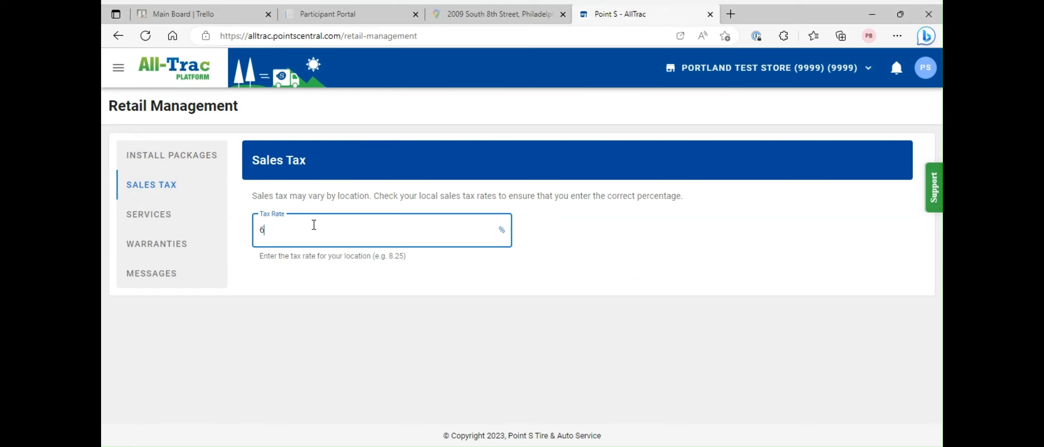
{"action": "left_click", "coordinate": [601, 259]}
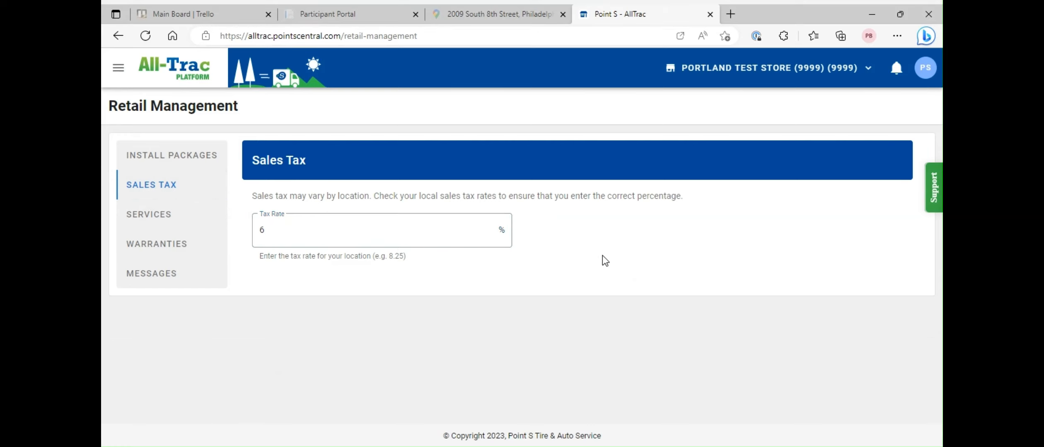
{"action": "left_click", "coordinate": [162, 213]}
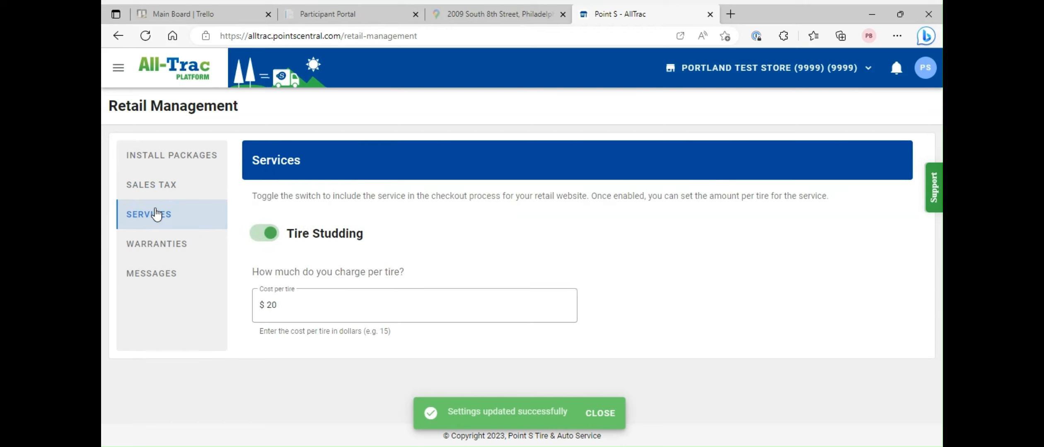
{"action": "left_click", "coordinate": [271, 237]}
{"action": "left_click", "coordinate": [272, 237]}
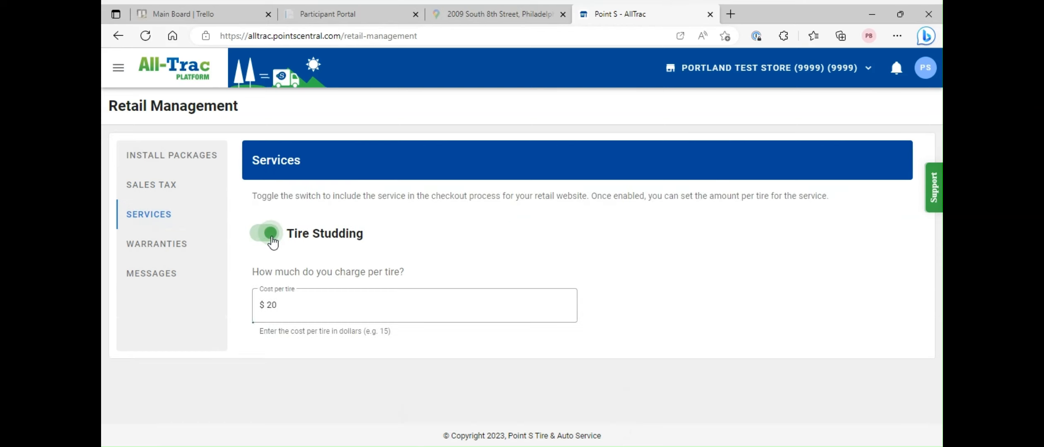
{"action": "left_click", "coordinate": [301, 309]}
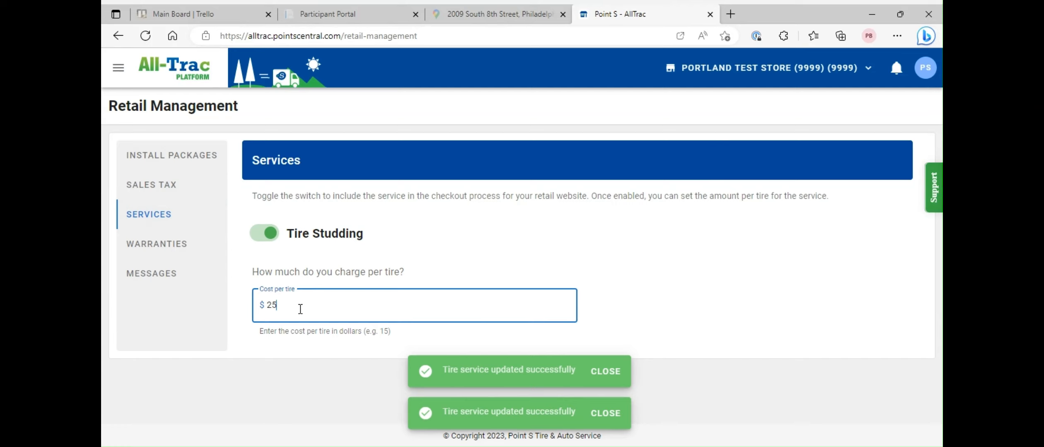
{"action": "left_click", "coordinate": [617, 246]}
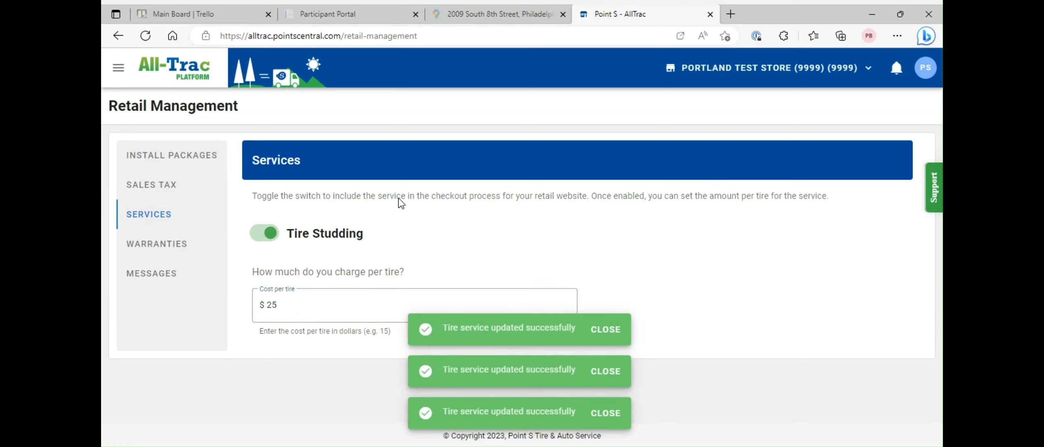
{"action": "left_click", "coordinate": [185, 243]}
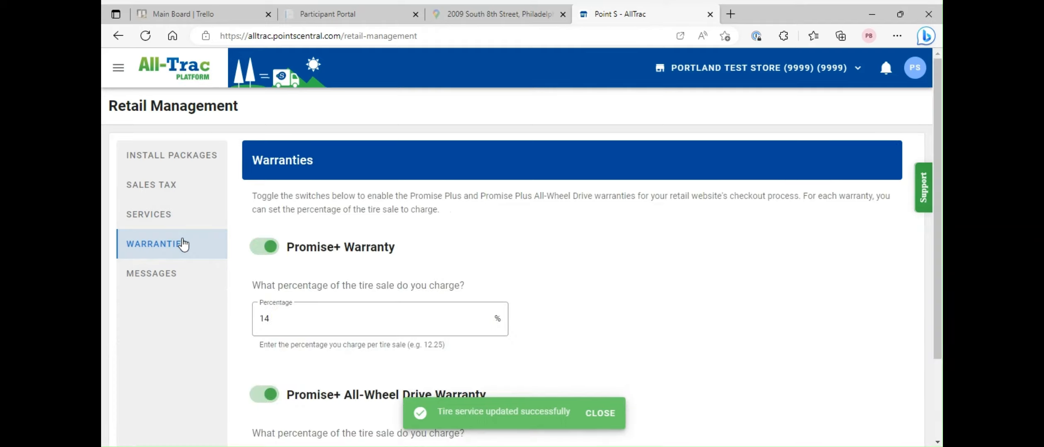
- Keep Promise+ warranties on at 14% and 24%, and add a staff e-mail to the contact-form list
{"action": "scroll", "coordinate": [654, 264], "scroll_direction": "down", "scroll_amount": 2}
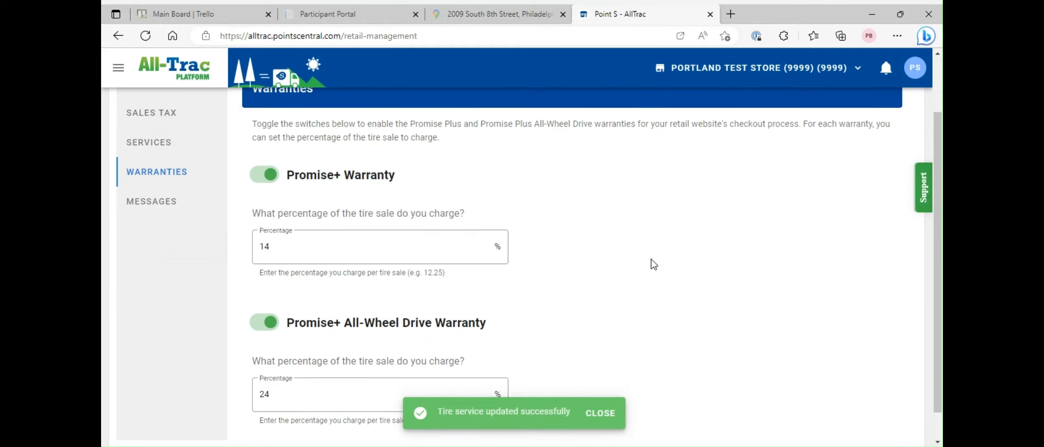
{"action": "double_click", "coordinate": [275, 168]}
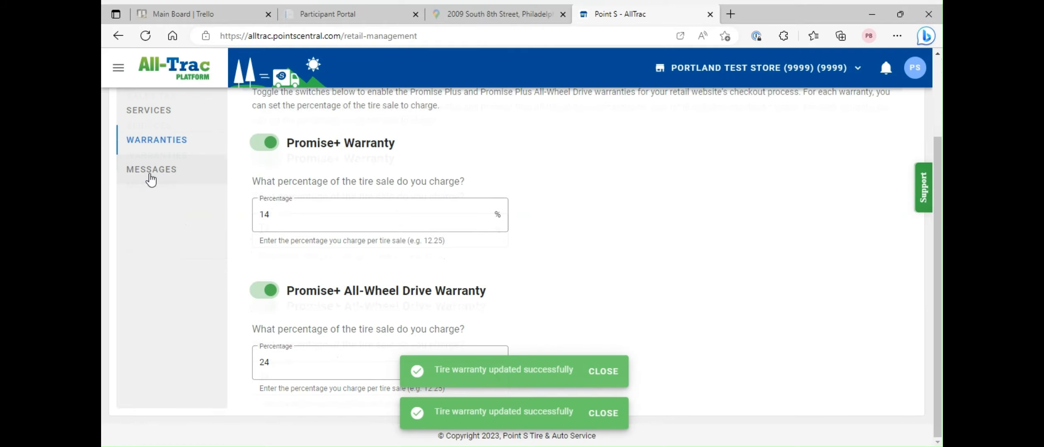
{"action": "left_click", "coordinate": [153, 173]}
{"action": "scroll", "coordinate": [656, 257], "scroll_direction": "down", "scroll_amount": 1}
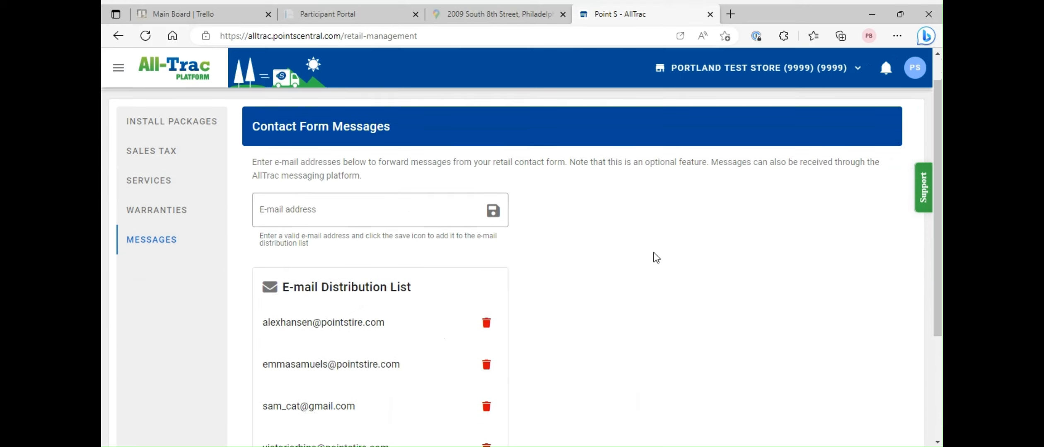
{"action": "left_click", "coordinate": [410, 212]}
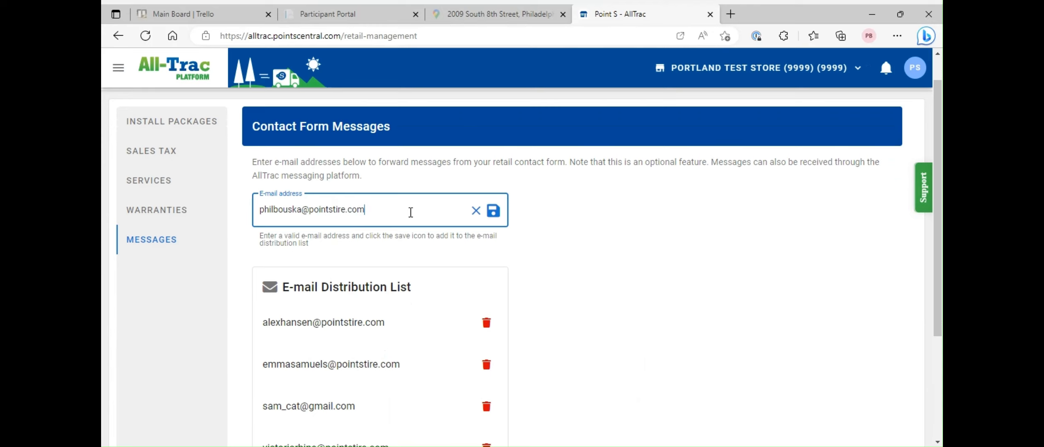
{"action": "left_click", "coordinate": [497, 214]}
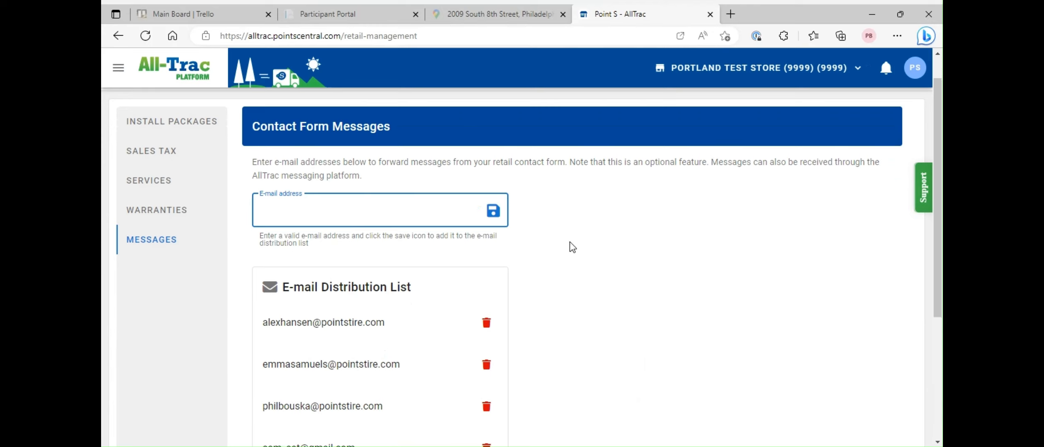
{"action": "scroll", "coordinate": [599, 267], "scroll_direction": "down", "scroll_amount": 3}
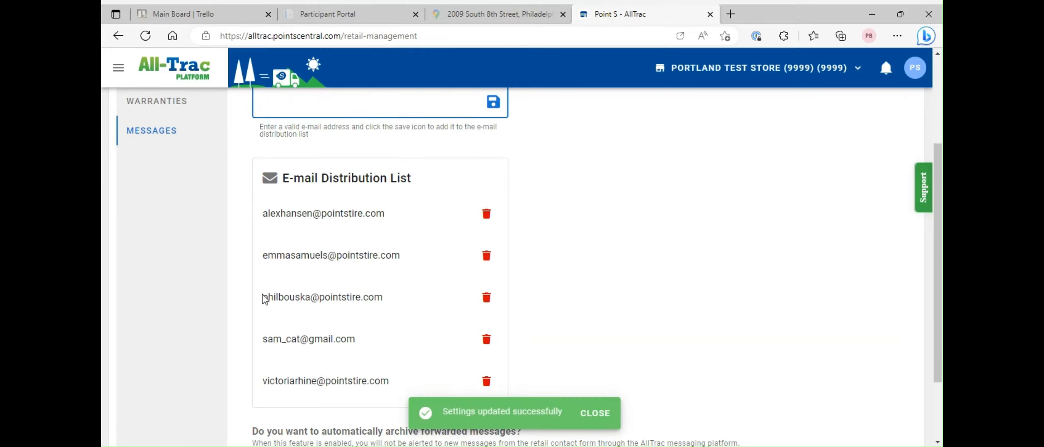
{"action": "left_click_drag", "start_coordinate": [265, 299], "coordinate": [393, 289]}
{"action": "left_click", "coordinate": [612, 292]}
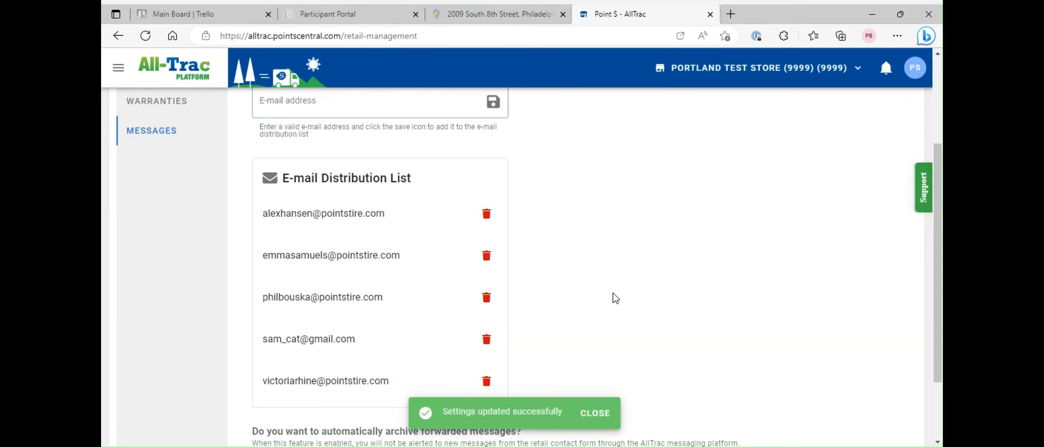